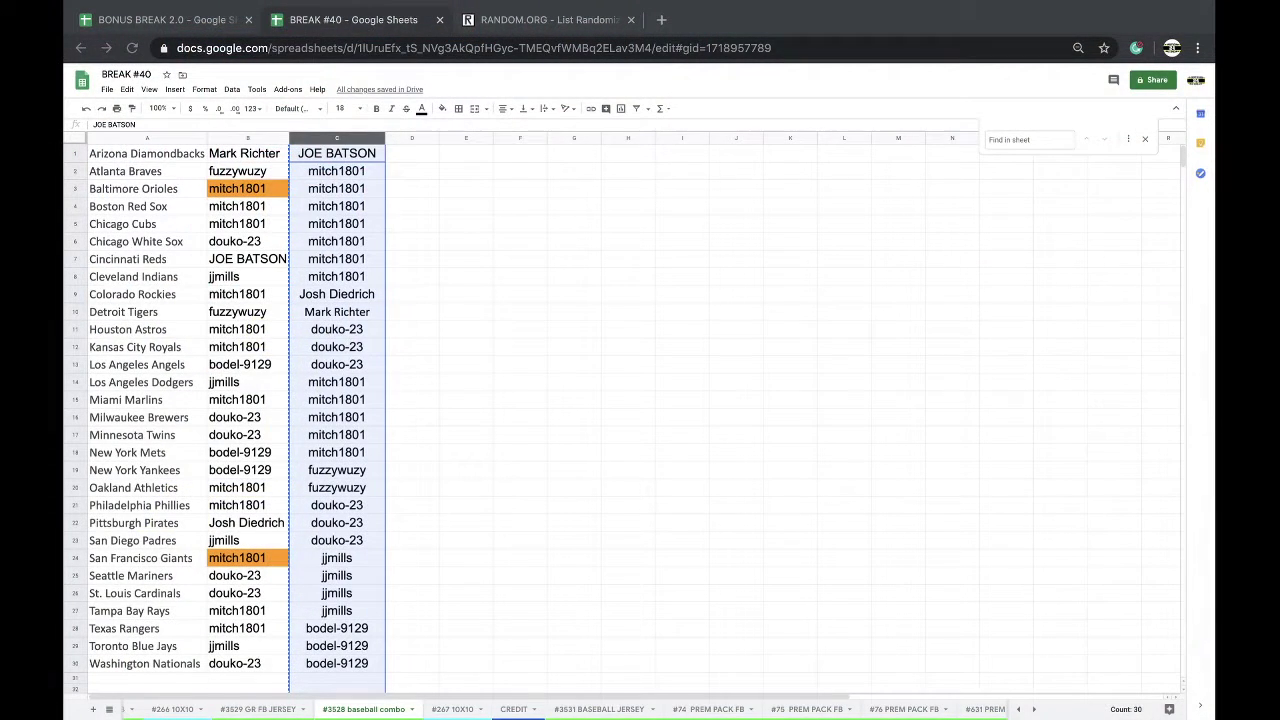
Open the #3531 BASEBALL JERSEY sheet, review it, and copy its column C list of 30 owner names
{"action": "left_click", "coordinate": [590, 709]}
{"action": "left_click", "coordinate": [481, 223]}
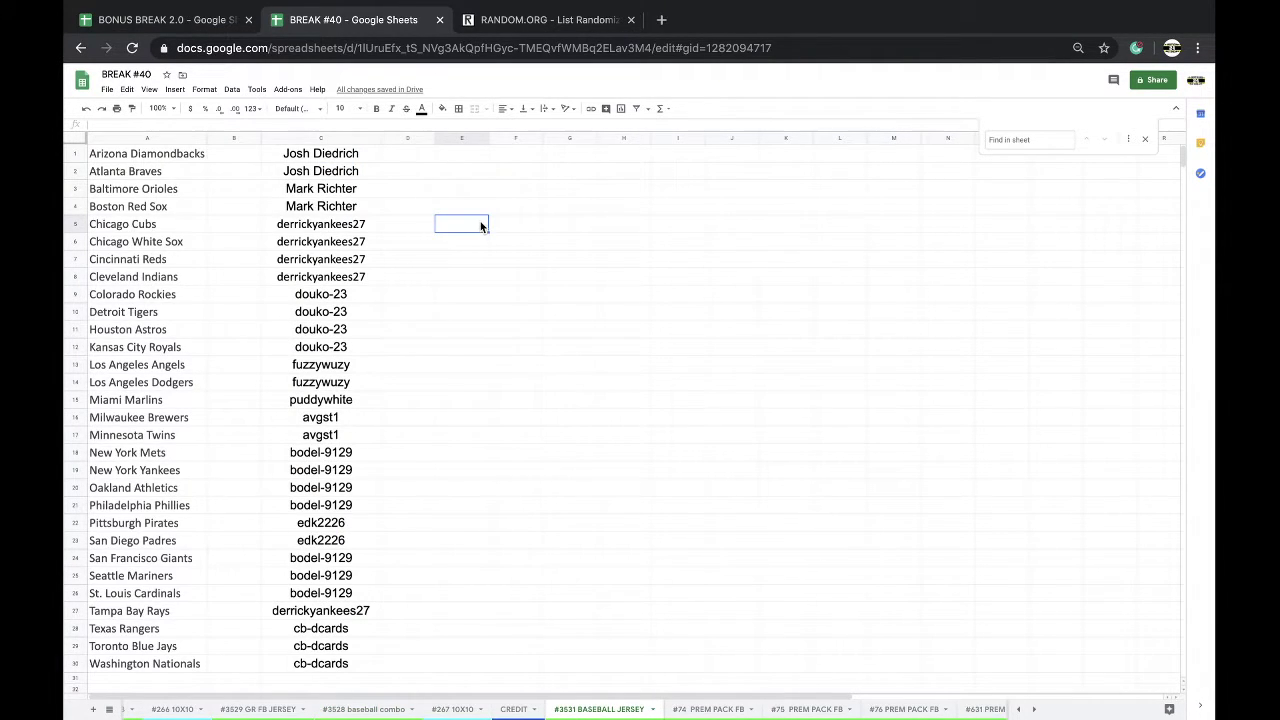
{"action": "scroll", "coordinate": [478, 223], "scroll_direction": "down", "scroll_amount": 1}
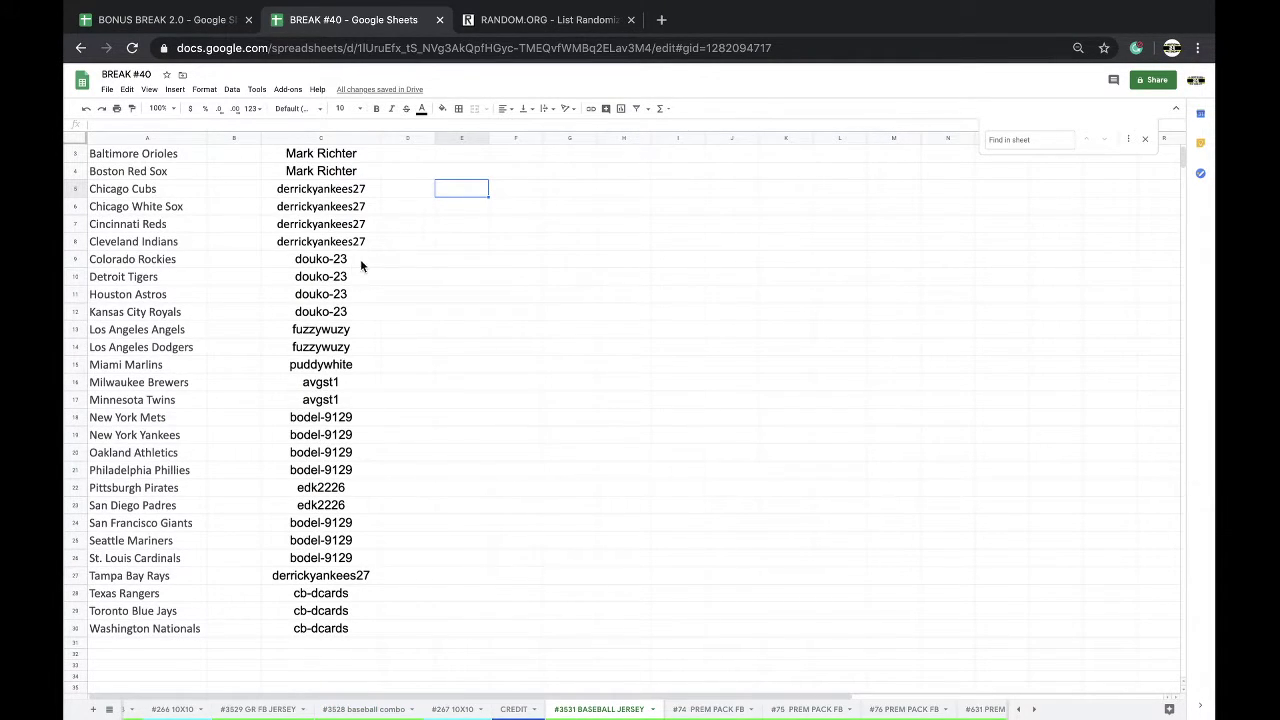
{"action": "scroll", "coordinate": [500, 231], "scroll_direction": "down", "scroll_amount": 1}
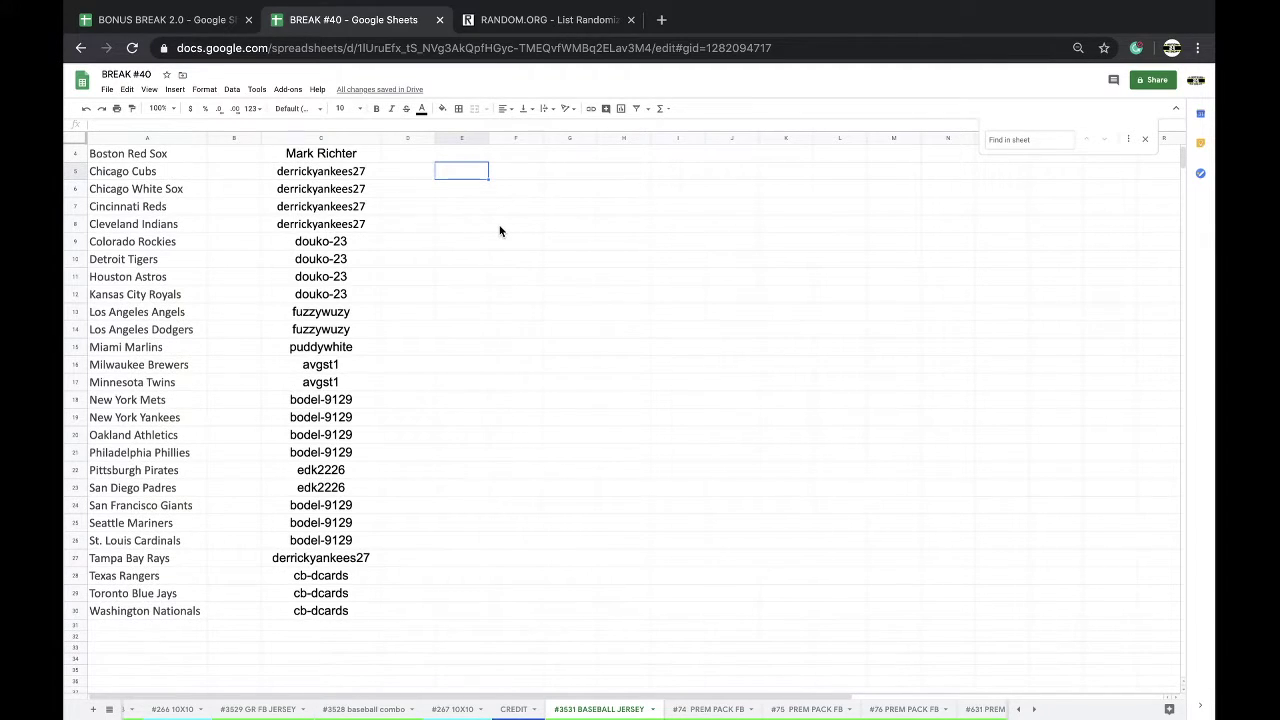
{"action": "scroll", "coordinate": [461, 283], "scroll_direction": "down", "scroll_amount": 1}
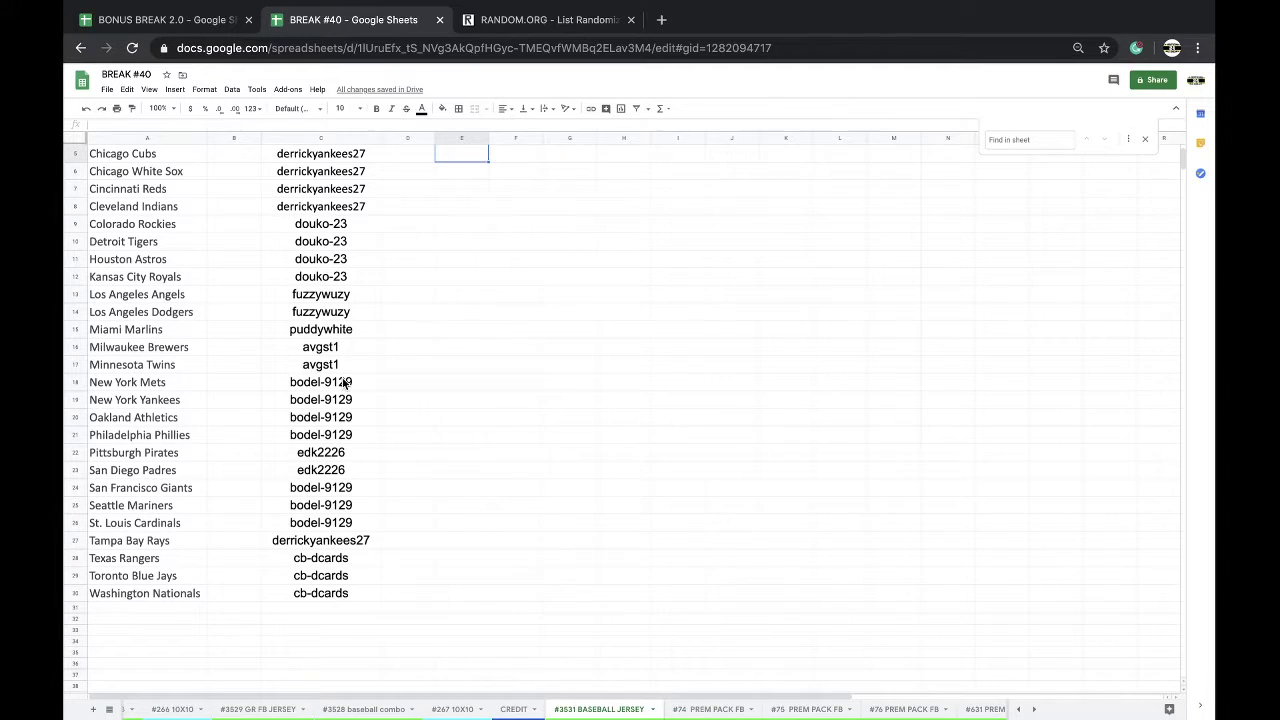
{"action": "scroll", "coordinate": [349, 483], "scroll_direction": "up", "scroll_amount": 2}
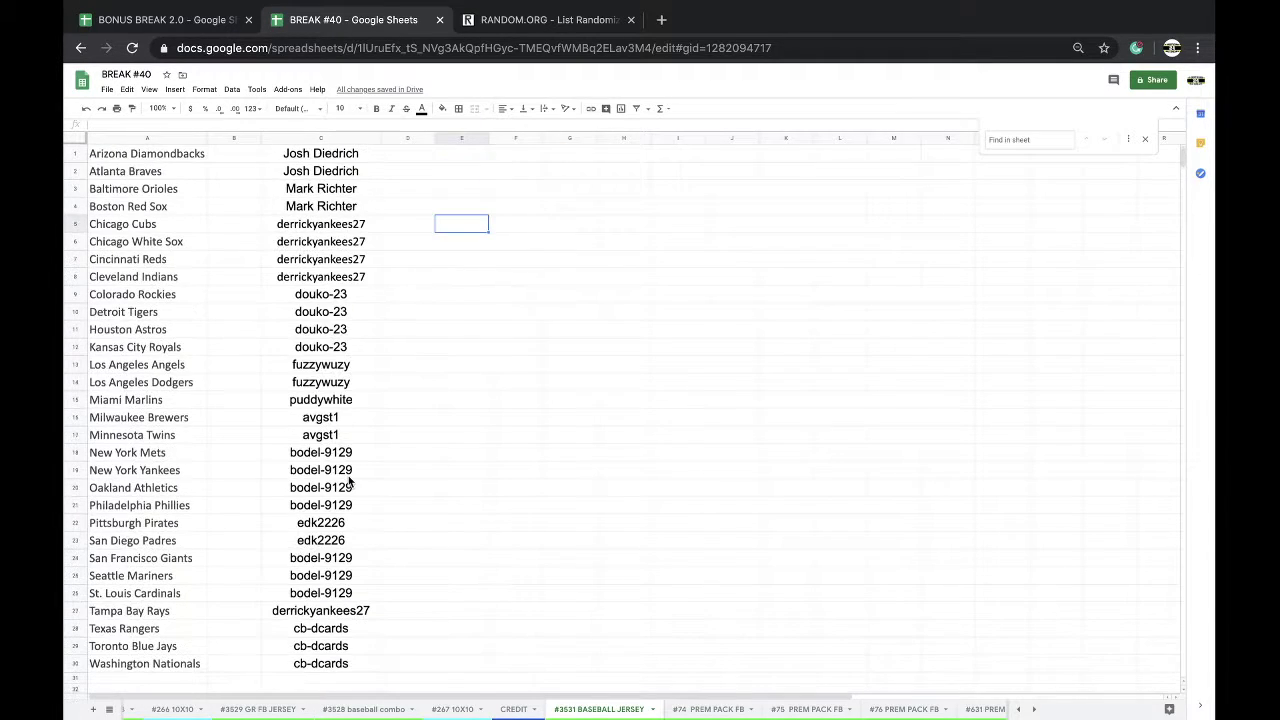
{"action": "left_click", "coordinate": [321, 134]}
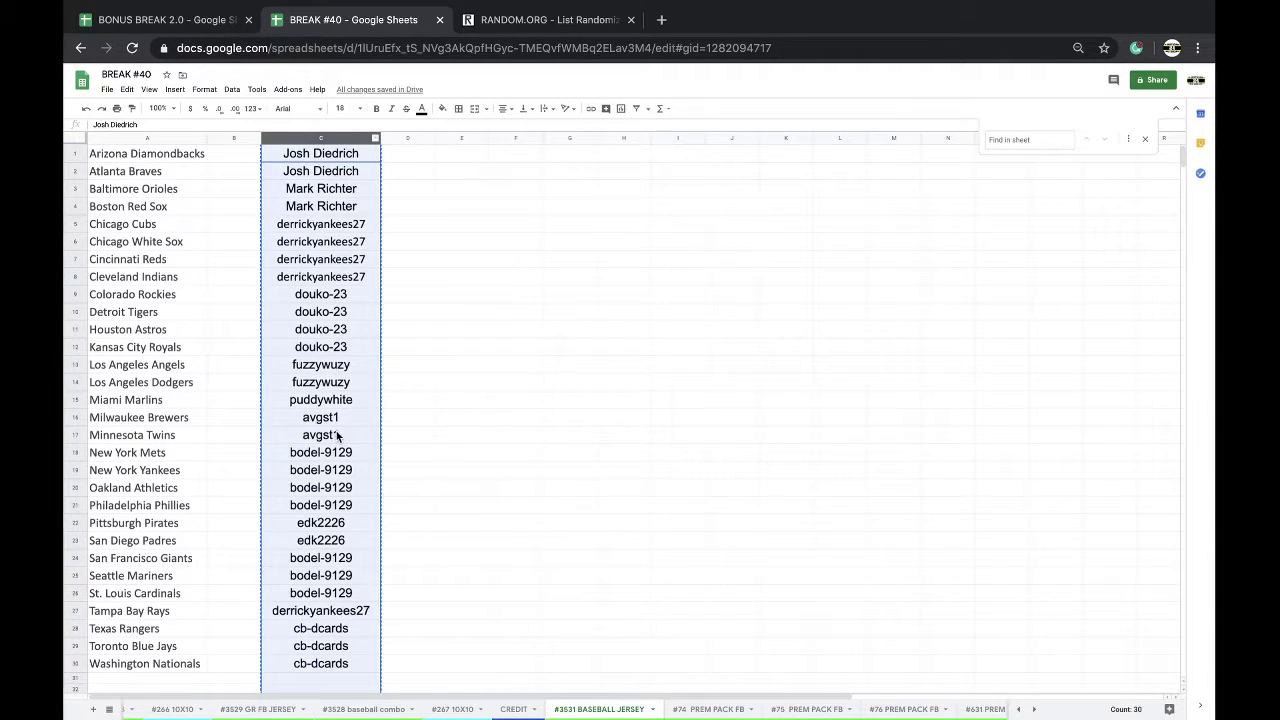
Load an empty RANDOM.ORG List Randomizer form and paste the 30 copied names into it
{"action": "left_click", "coordinate": [550, 19]}
{"action": "key", "text": "Return"}
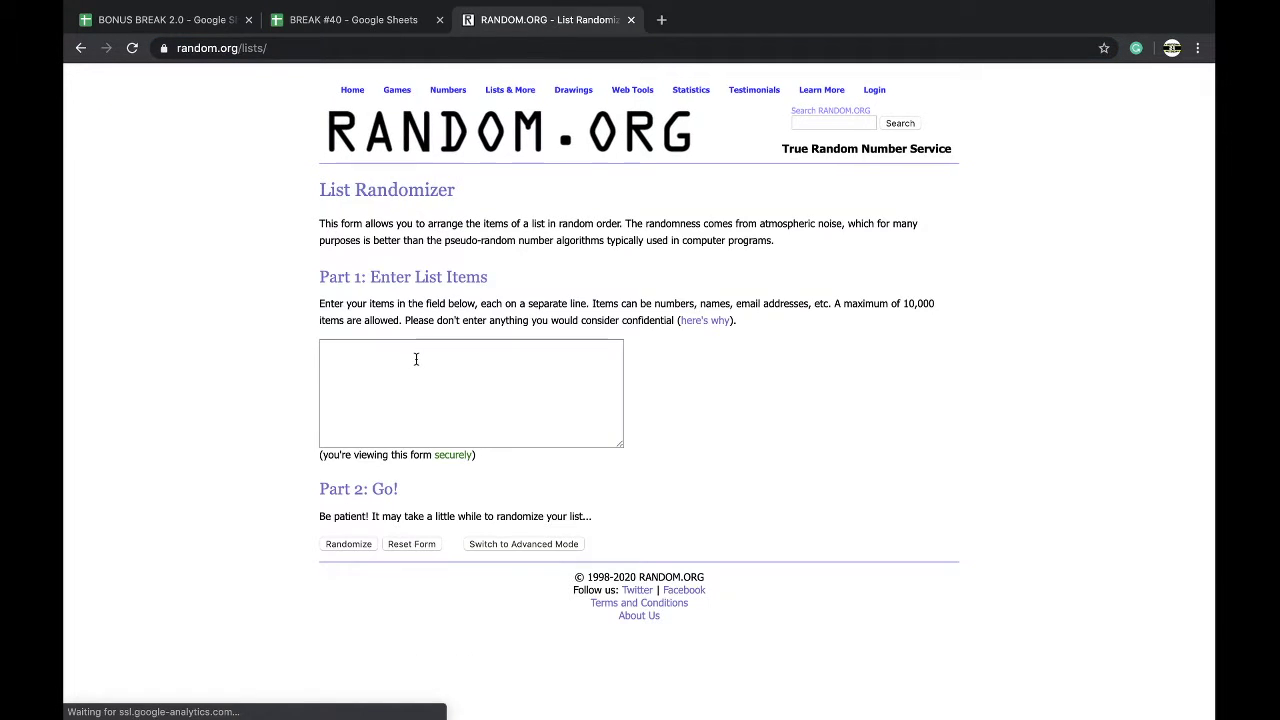
{"action": "left_click", "coordinate": [338, 548]}
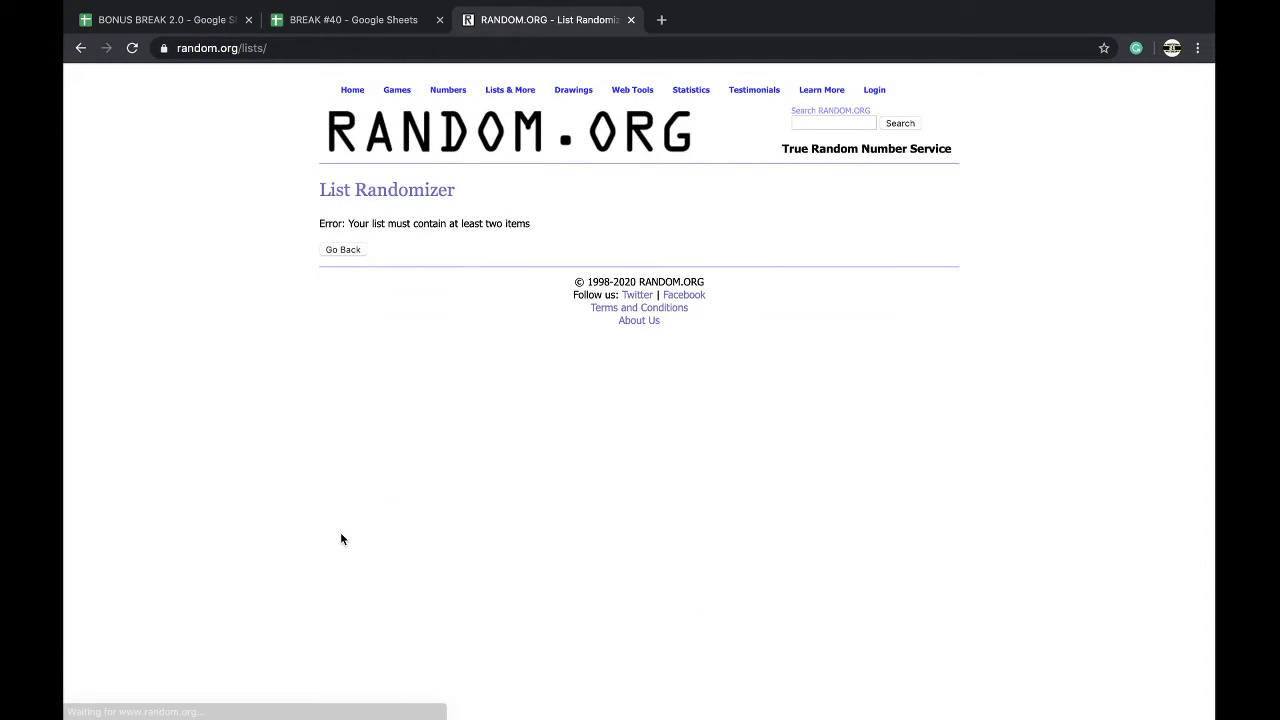
{"action": "left_click", "coordinate": [344, 248]}
{"action": "left_click", "coordinate": [468, 425]}
{"action": "key", "text": "ctrl+v"}
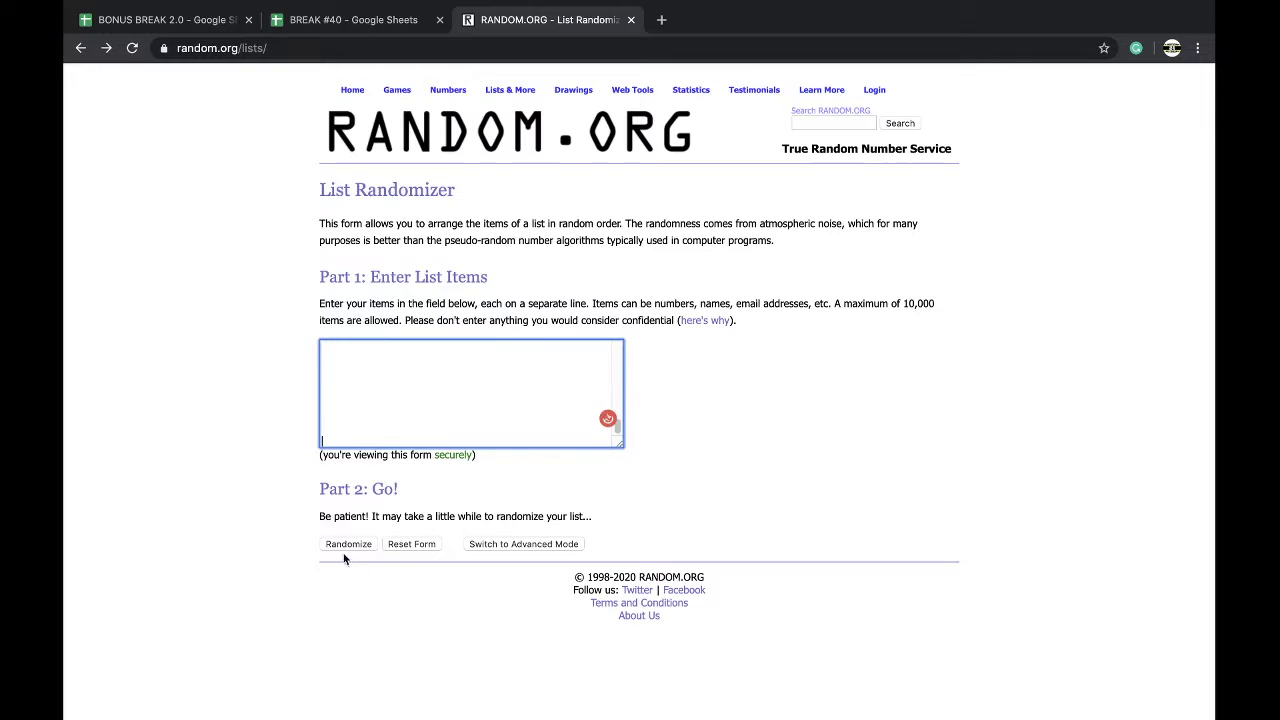
Randomize the 30 names five times and select the final shuffled list
{"action": "left_click", "coordinate": [348, 545]}
{"action": "scroll", "coordinate": [345, 565], "scroll_direction": "down", "scroll_amount": 3}
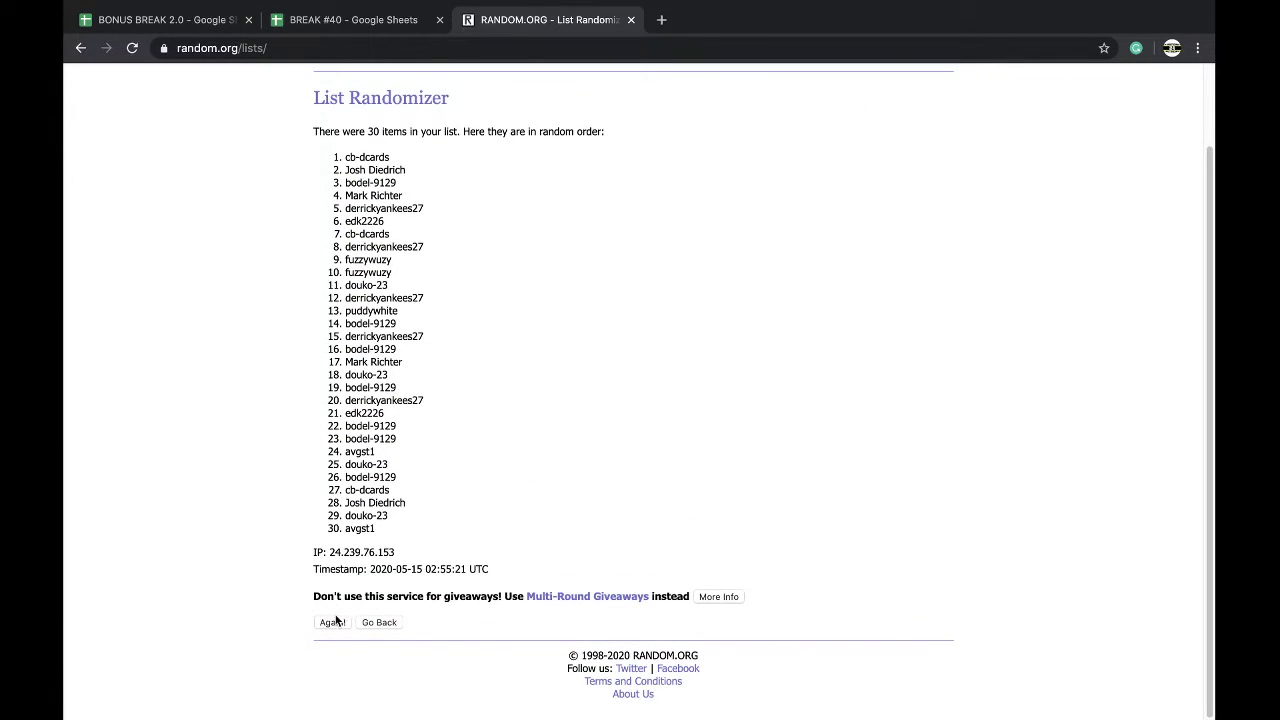
{"action": "left_click", "coordinate": [332, 621]}
{"action": "left_click", "coordinate": [331, 620]}
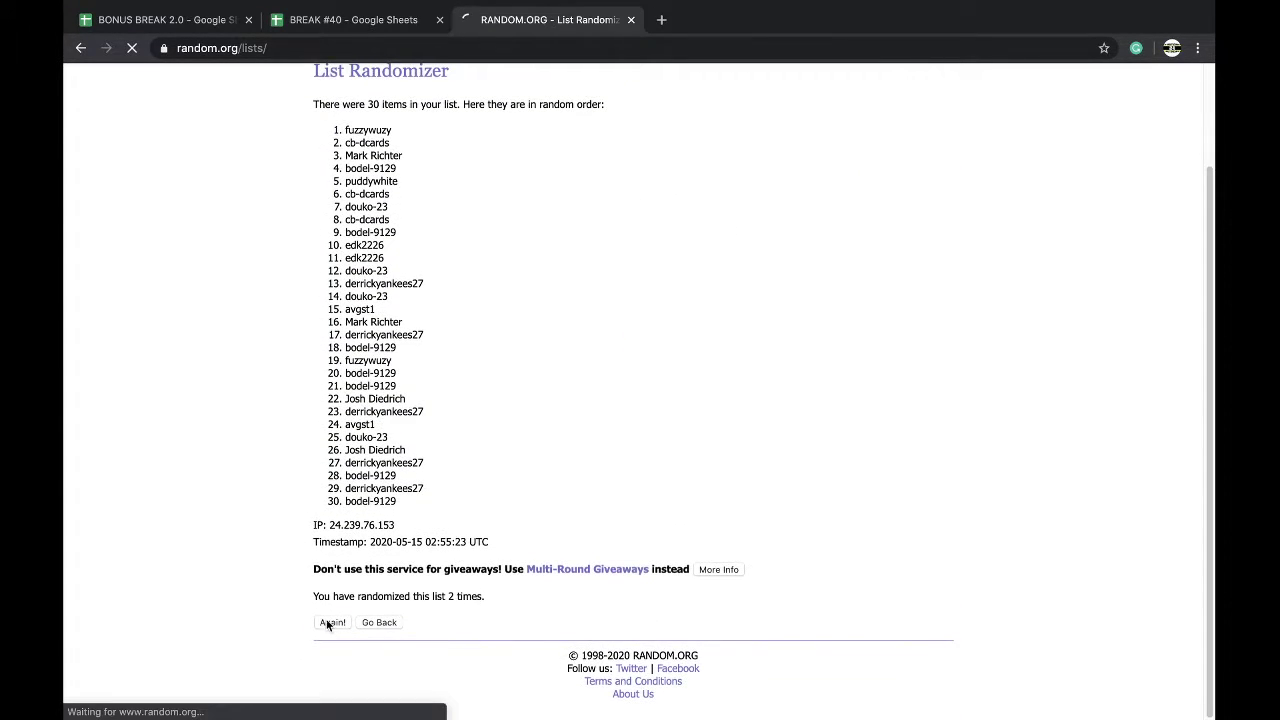
{"action": "left_click", "coordinate": [329, 626]}
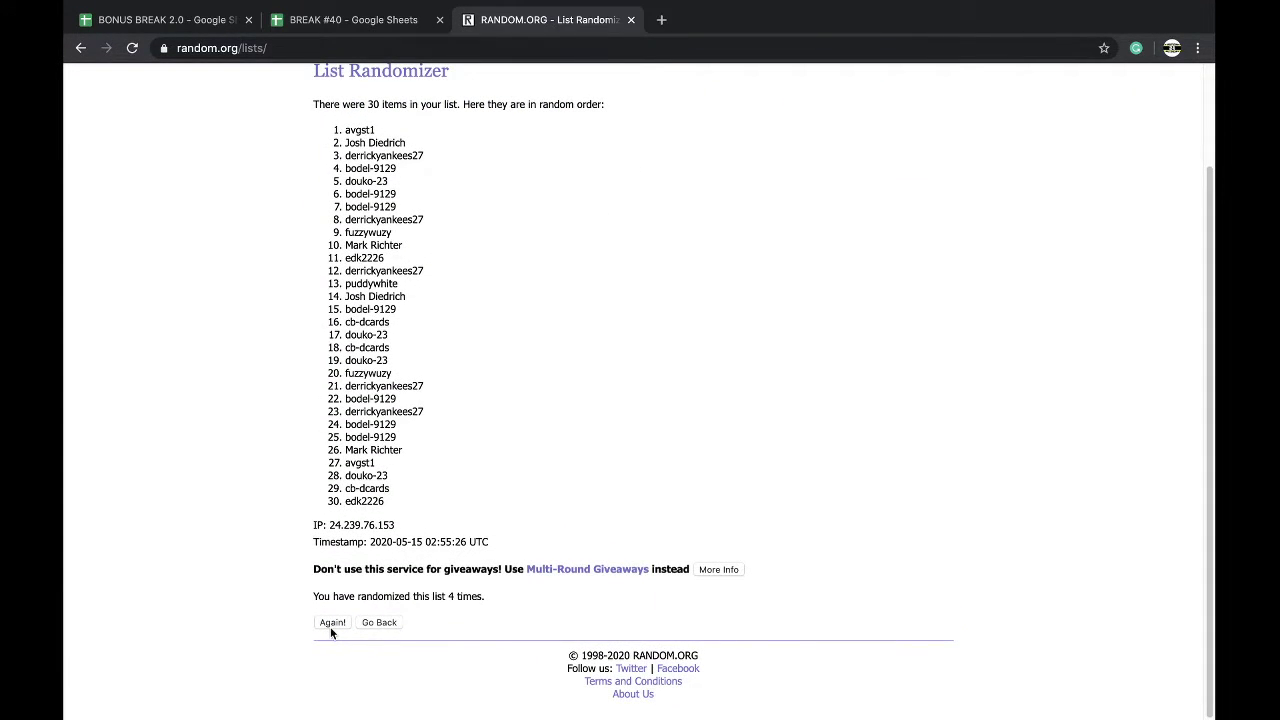
{"action": "left_click", "coordinate": [330, 626]}
{"action": "mouse_move", "coordinate": [345, 247]}
{"action": "left_mouse_down"}
{"action": "mouse_move", "coordinate": [428, 277]}
{"action": "mouse_move", "coordinate": [420, 525]}
{"action": "mouse_move", "coordinate": [428, 491]}
{"action": "left_mouse_up"}
{"action": "key", "text": "ctrl+c"}
{"action": "scroll", "coordinate": [428, 277], "scroll_direction": "down", "scroll_amount": 2}
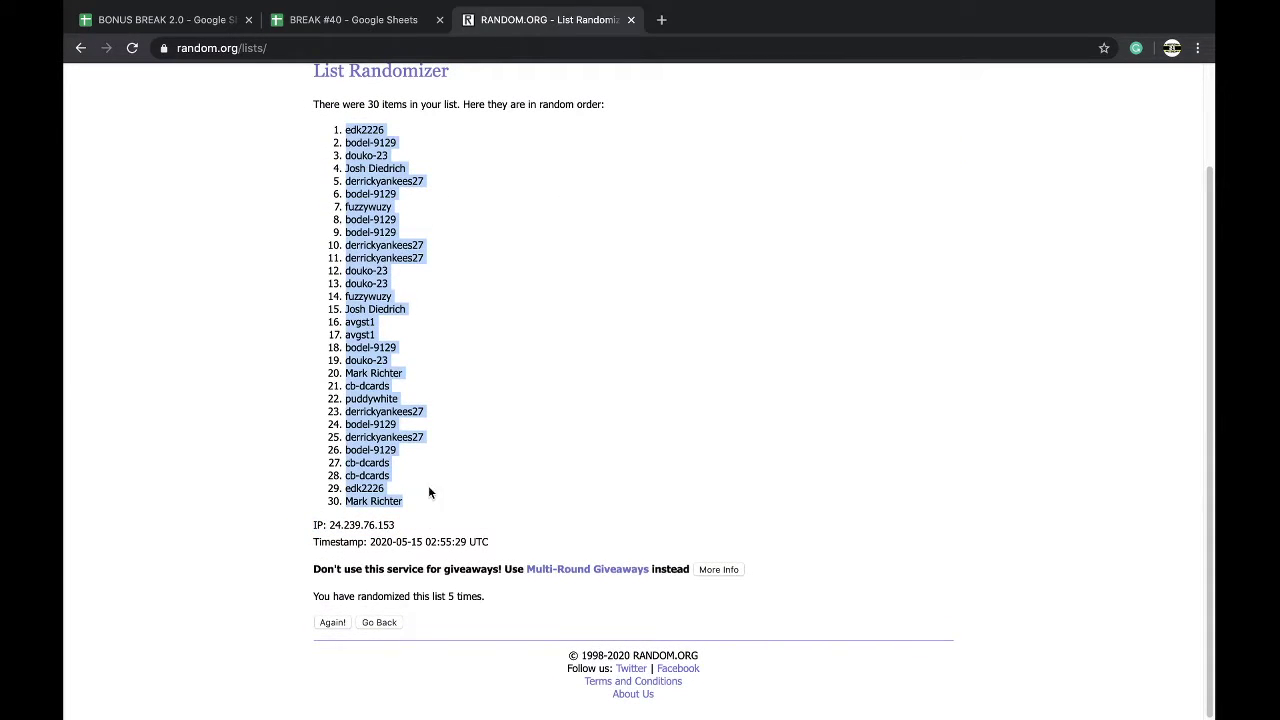
Paste the shuffled names into column B, starting at B1, in BREAK #40
{"action": "left_click", "coordinate": [378, 28]}
{"action": "left_click", "coordinate": [229, 153]}
{"action": "key", "text": "ctrl+v"}
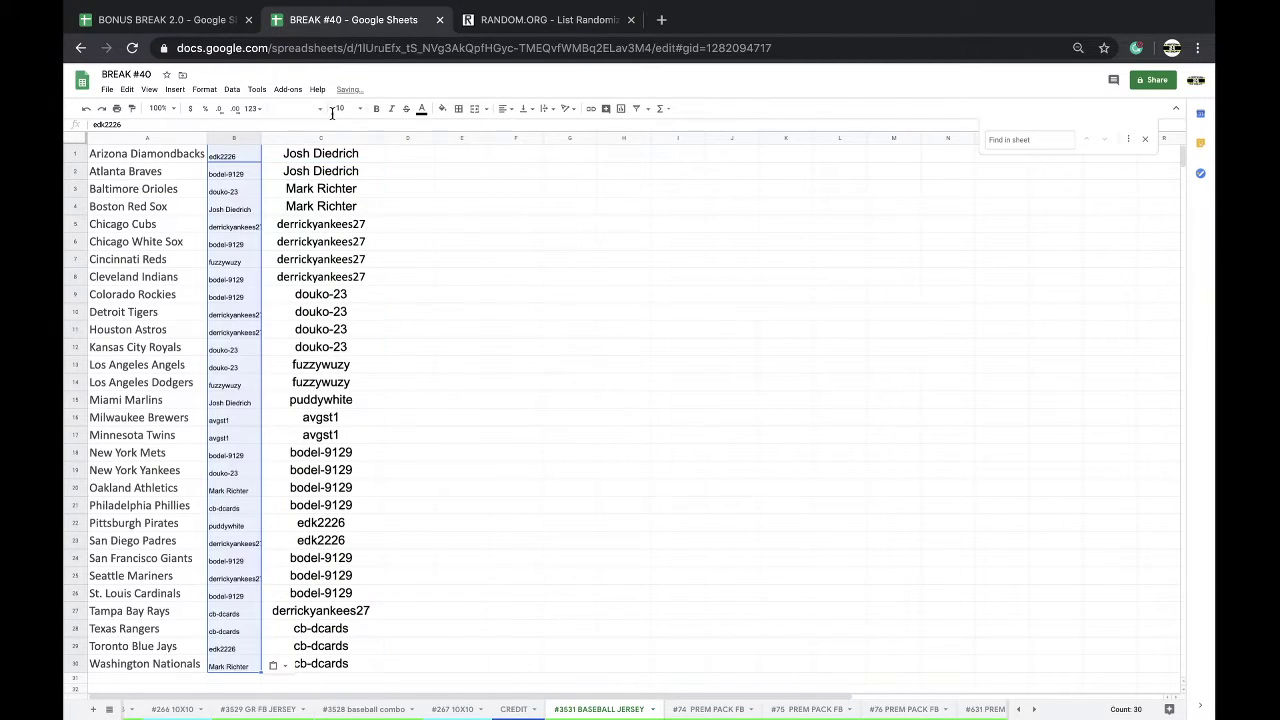
Set column B to font size 18, auto-fit its width, and sort the sheet A→Z by column B
{"action": "left_click", "coordinate": [338, 108]}
{"action": "left_click", "coordinate": [343, 280]}
{"action": "left_click", "coordinate": [346, 110]}
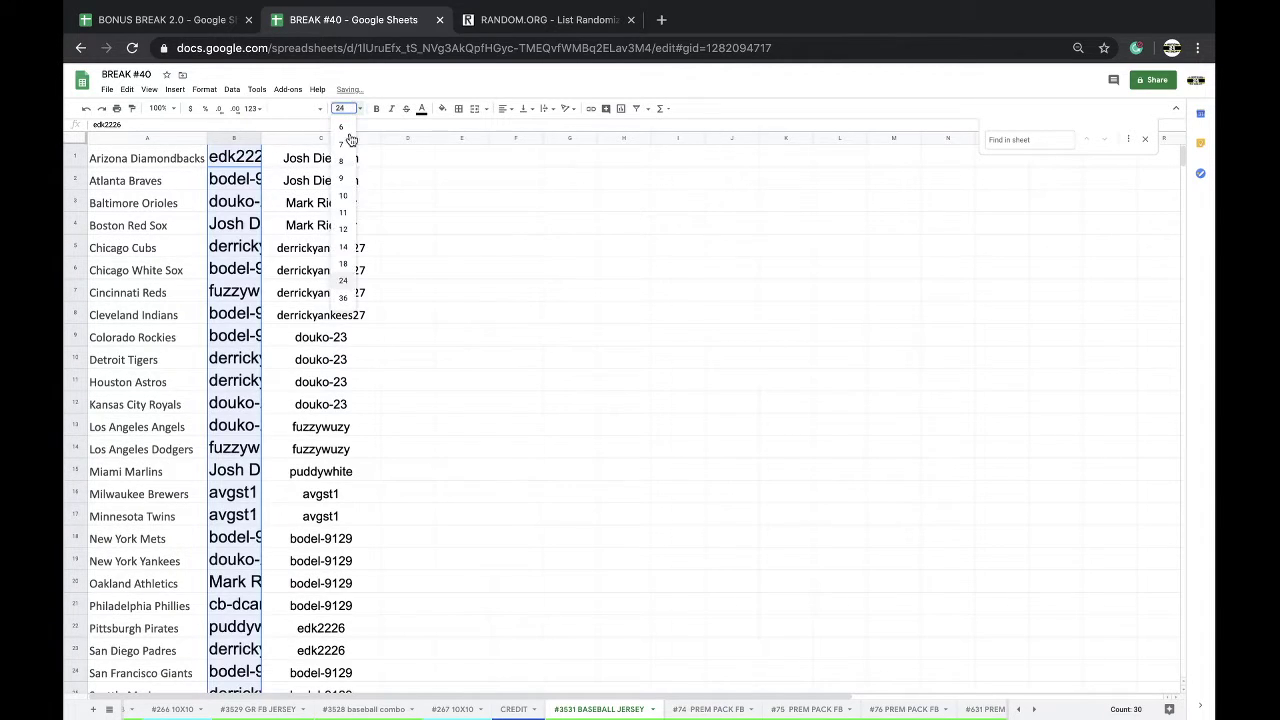
{"action": "left_click", "coordinate": [343, 263]}
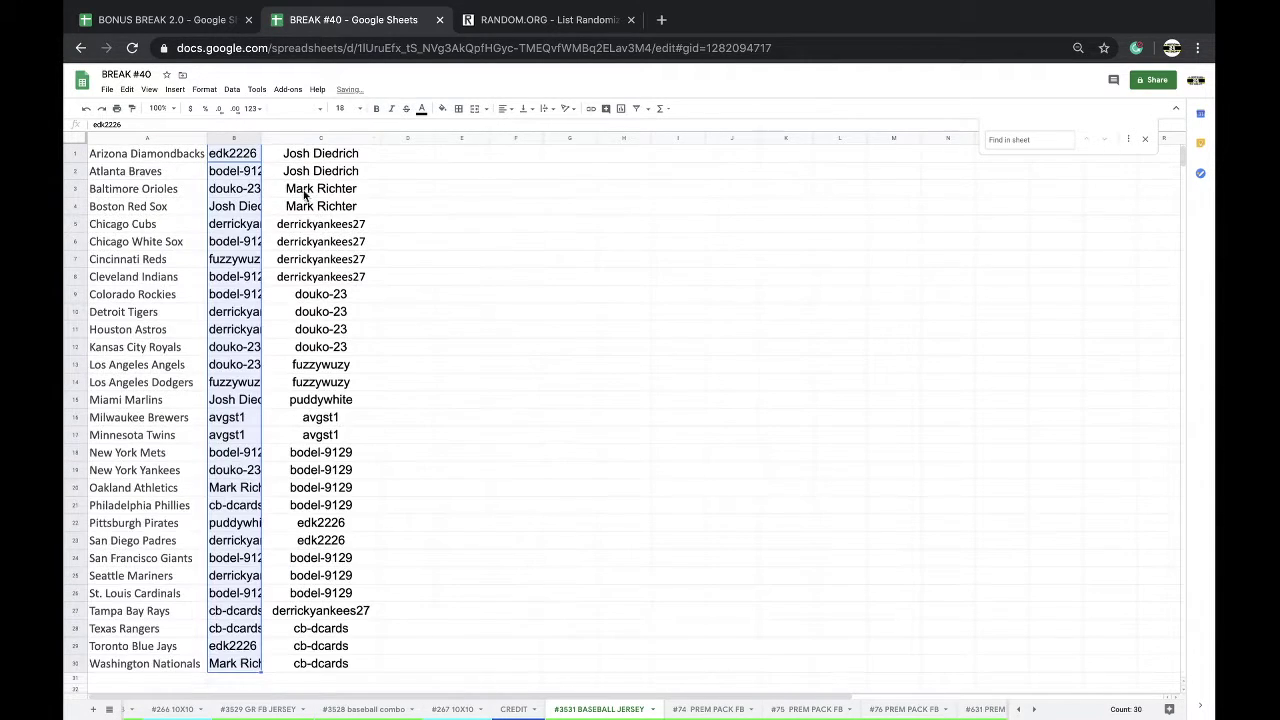
{"action": "double_click", "coordinate": [261, 137]}
{"action": "left_click", "coordinate": [232, 89]}
{"action": "left_click", "coordinate": [250, 126]}
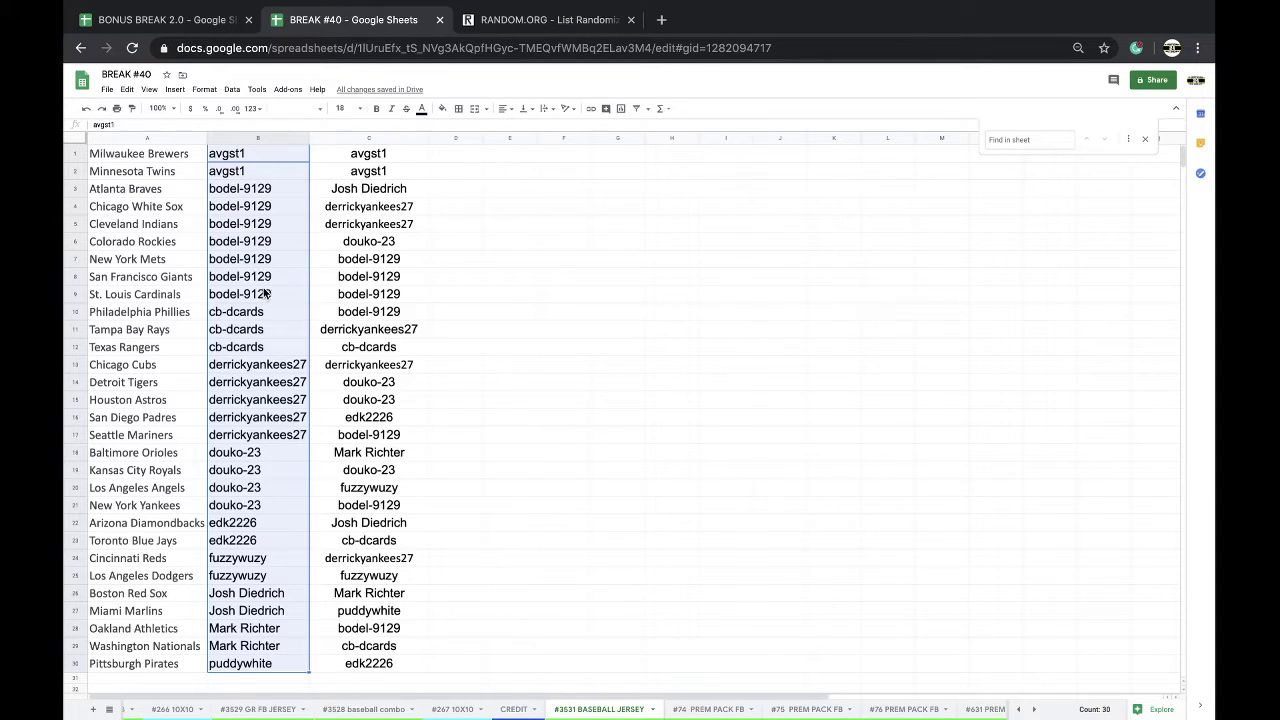
{"action": "left_click", "coordinate": [265, 284]}
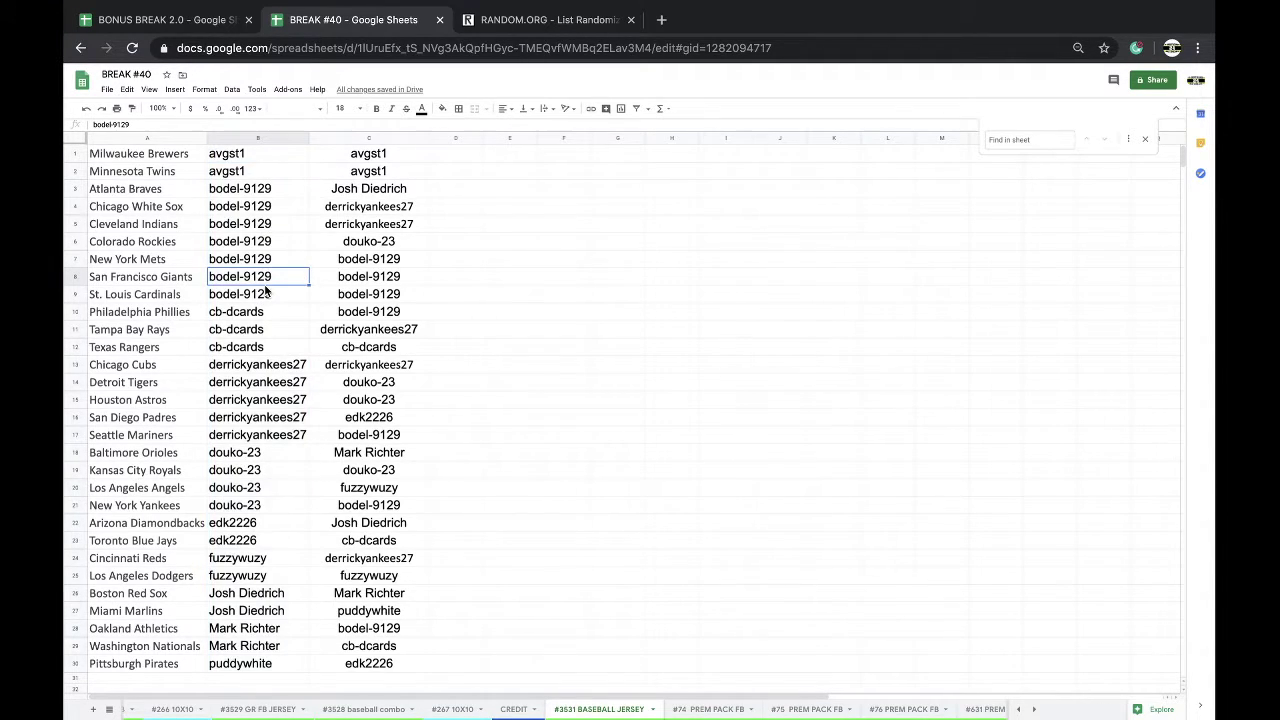
{"action": "scroll", "coordinate": [265, 288], "scroll_direction": "down", "scroll_amount": 1}
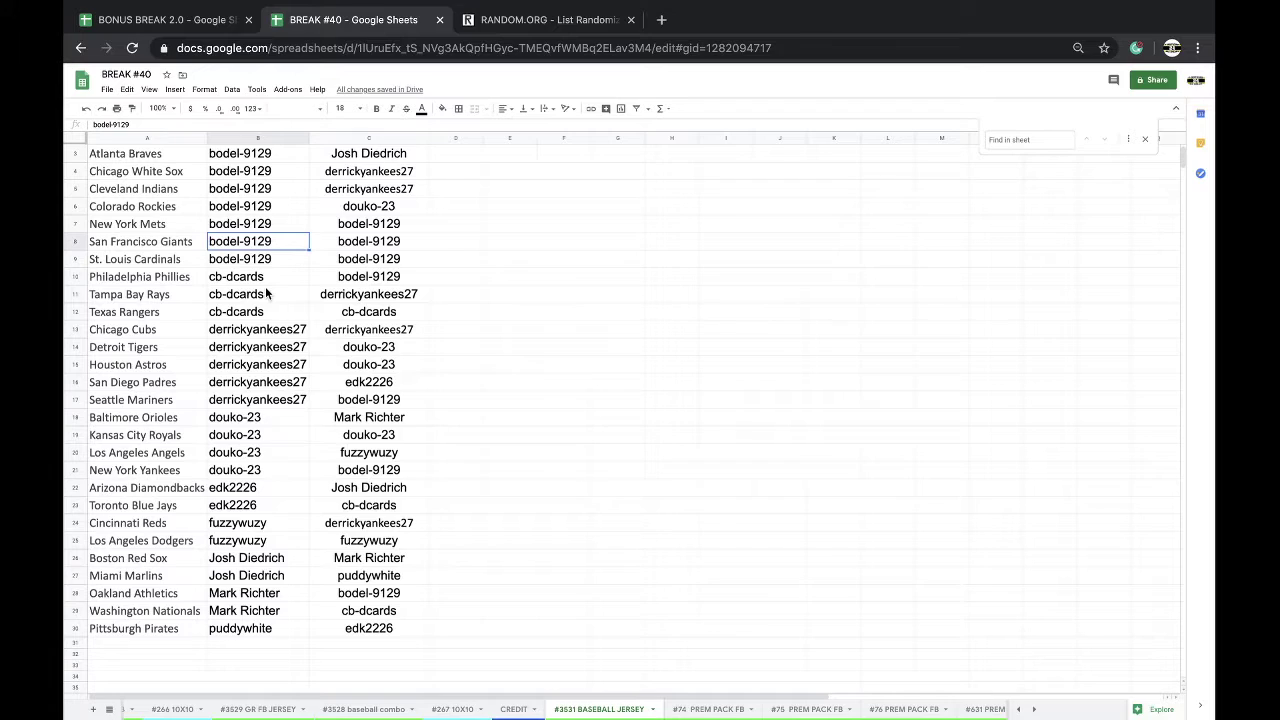
{"action": "scroll", "coordinate": [266, 292], "scroll_direction": "down", "scroll_amount": 2}
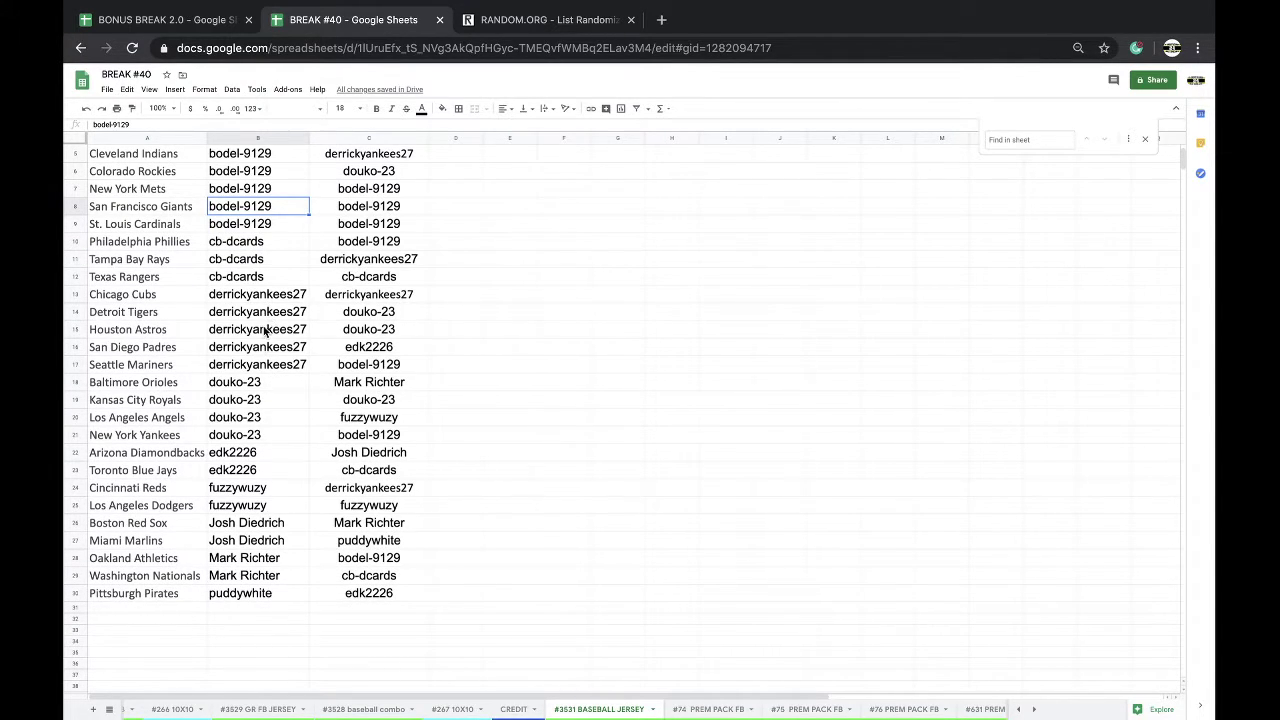
{"action": "left_click", "coordinate": [246, 420]}
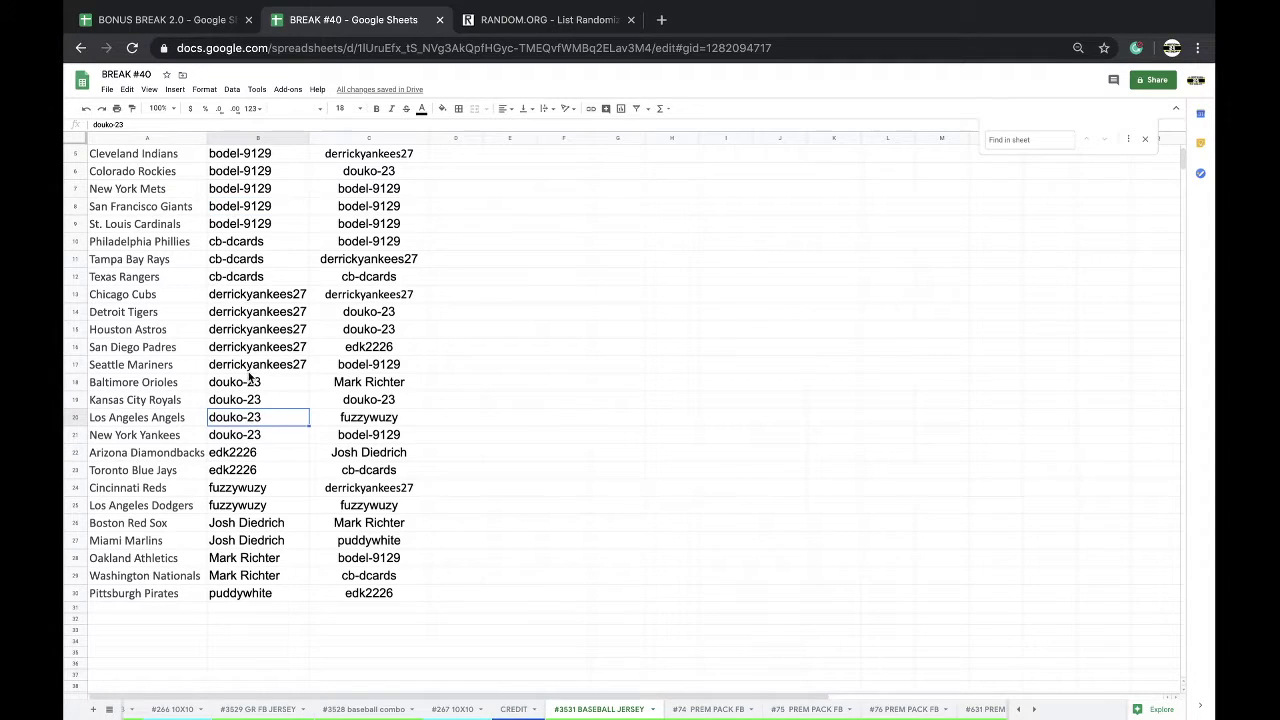
{"action": "scroll", "coordinate": [250, 378], "scroll_direction": "down", "scroll_amount": 1}
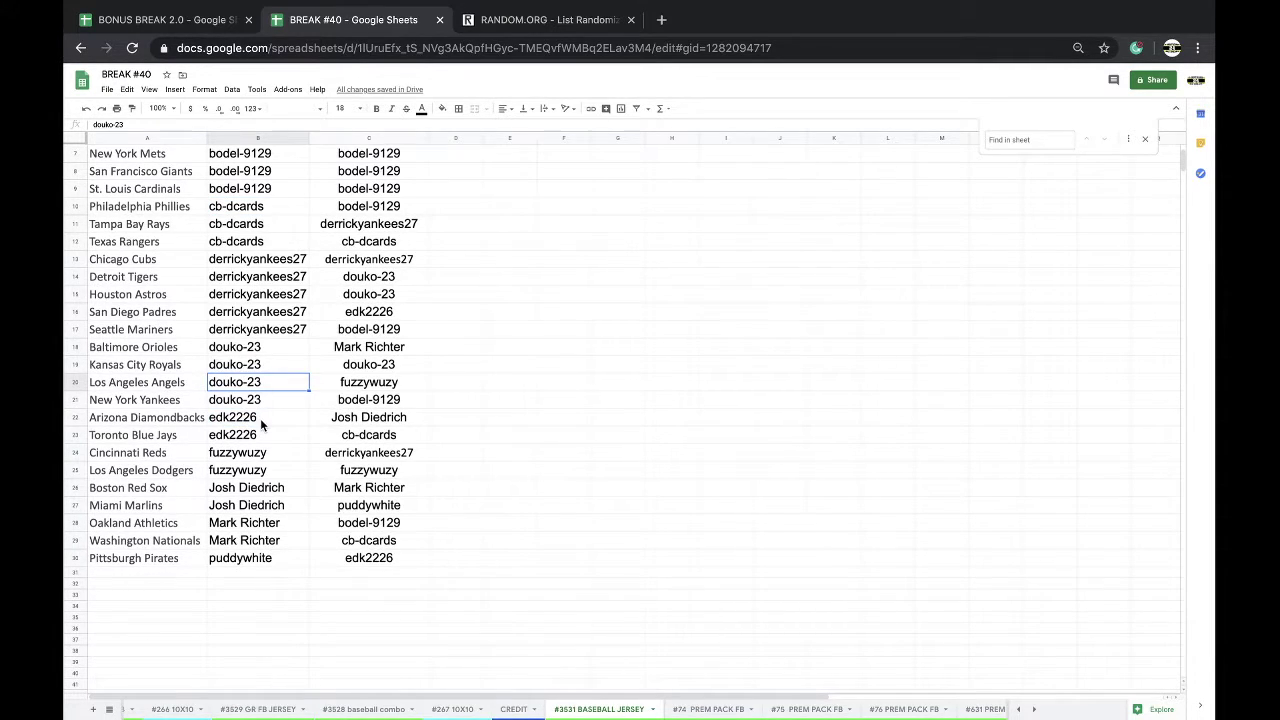
{"action": "scroll", "coordinate": [252, 420], "scroll_direction": "down", "scroll_amount": 1}
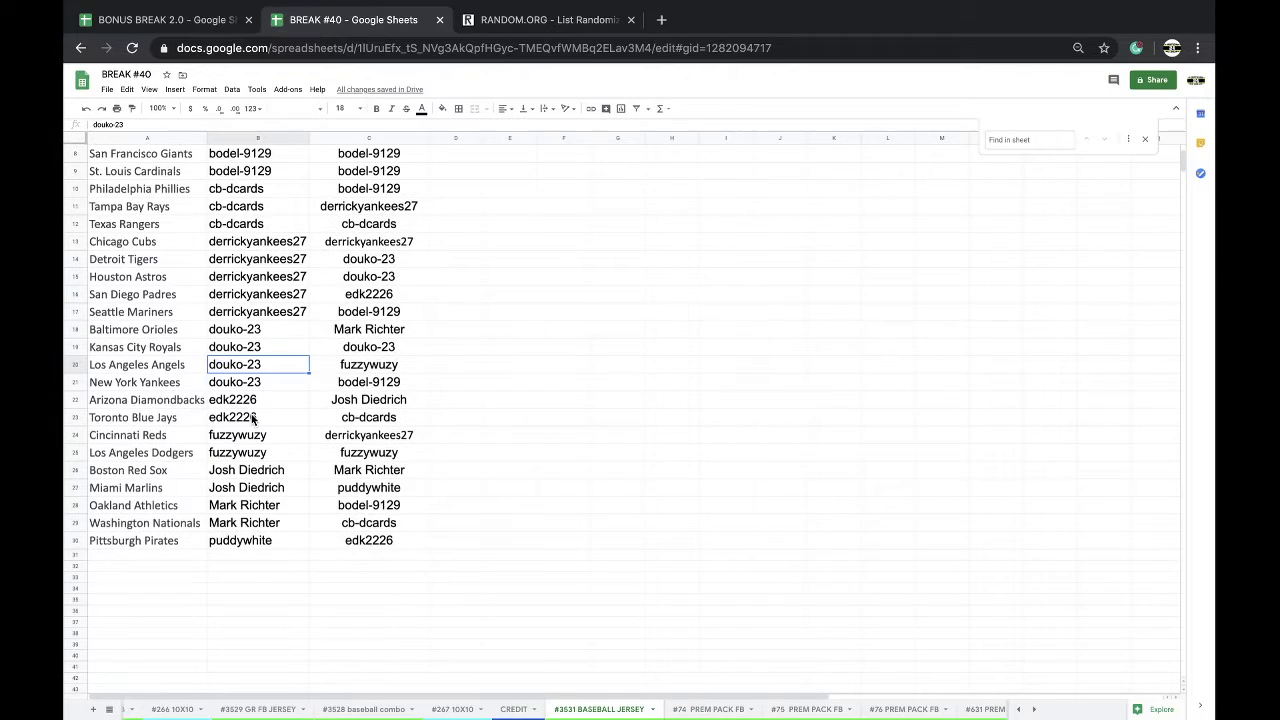
{"action": "scroll", "coordinate": [252, 420], "scroll_direction": "down", "scroll_amount": 2}
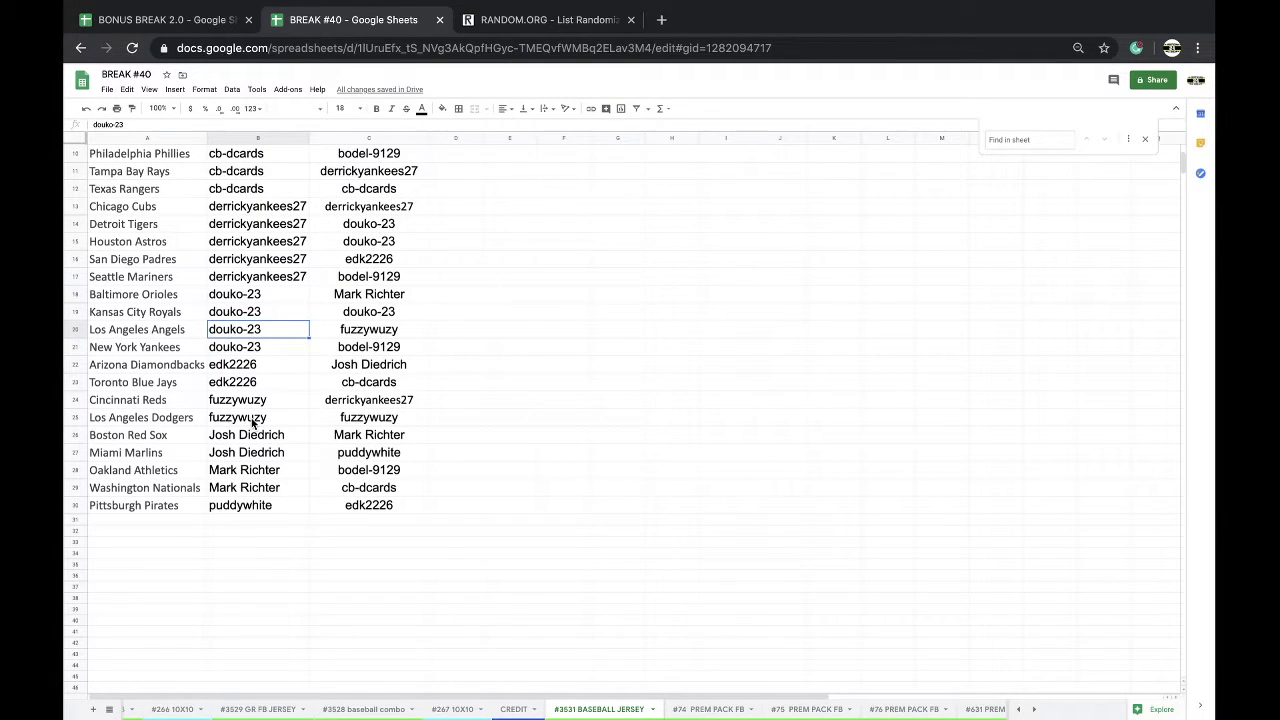
{"action": "scroll", "coordinate": [254, 403], "scroll_direction": "down", "scroll_amount": 1}
{"action": "scroll", "coordinate": [254, 396], "scroll_direction": "down", "scroll_amount": 2}
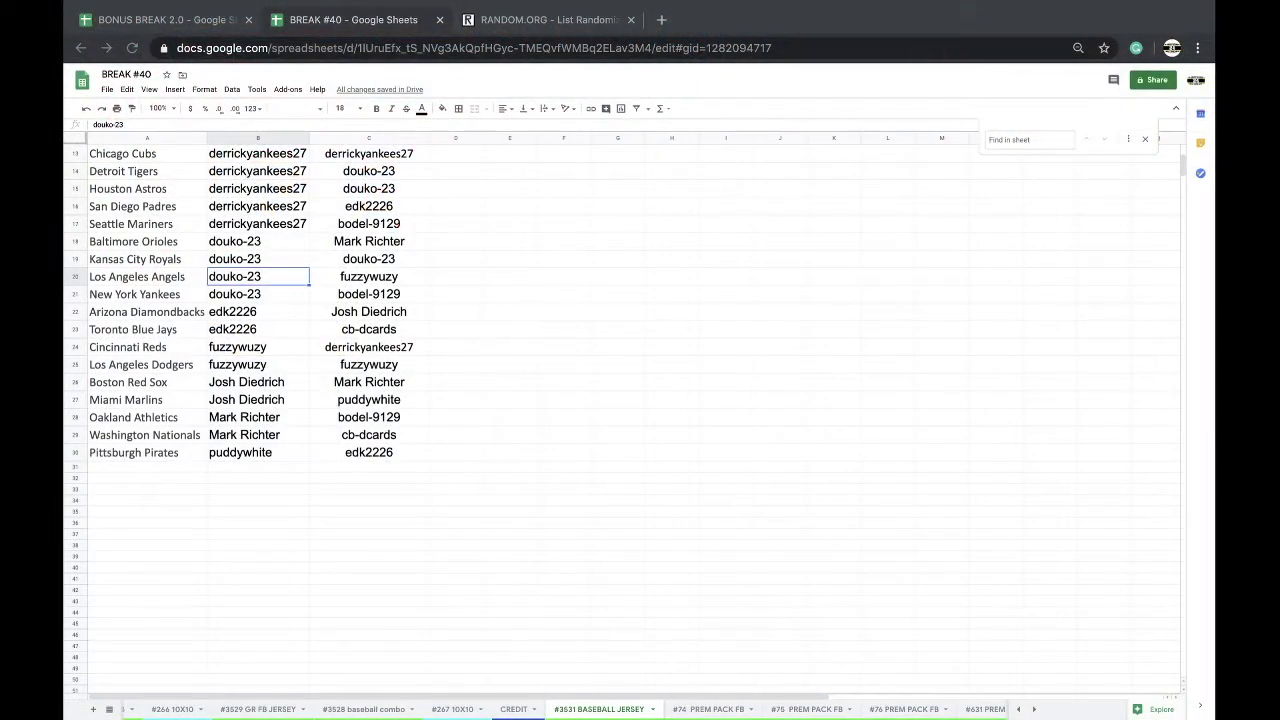
Sort the jersey sheet A→Z by the team name column
{"action": "scroll", "coordinate": [266, 308], "scroll_direction": "up", "scroll_amount": 5}
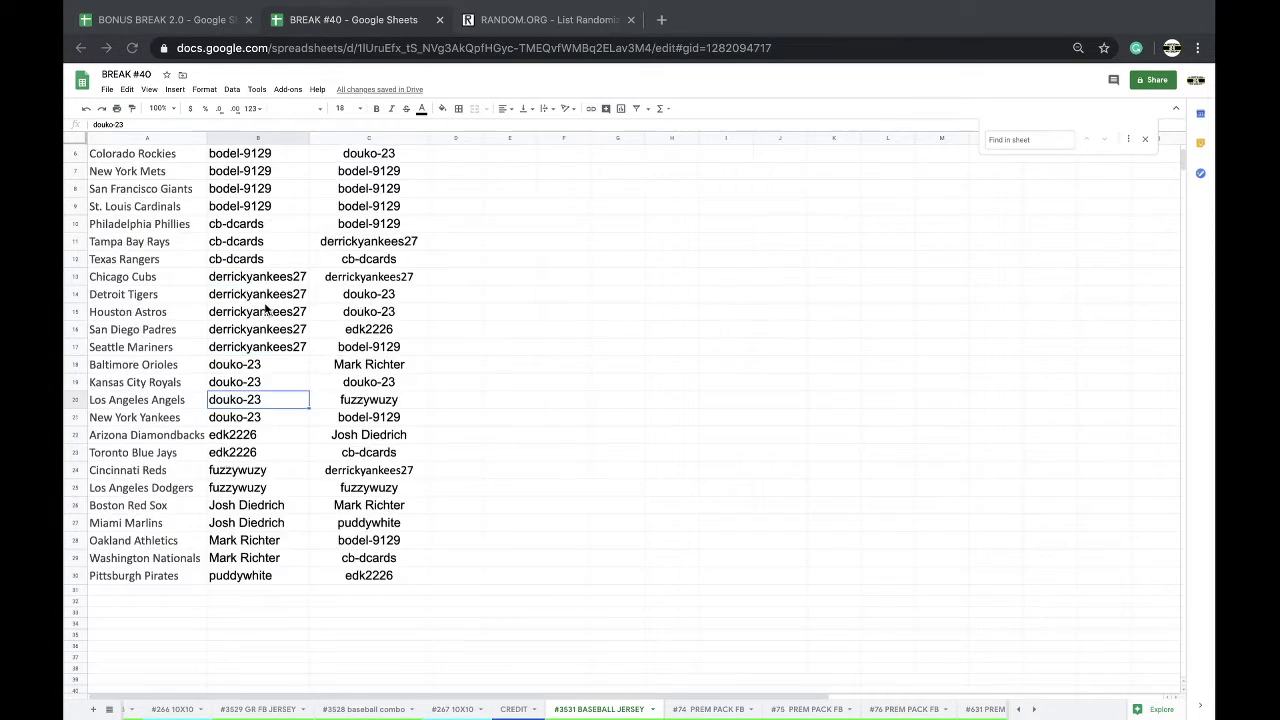
{"action": "left_click", "coordinate": [152, 140]}
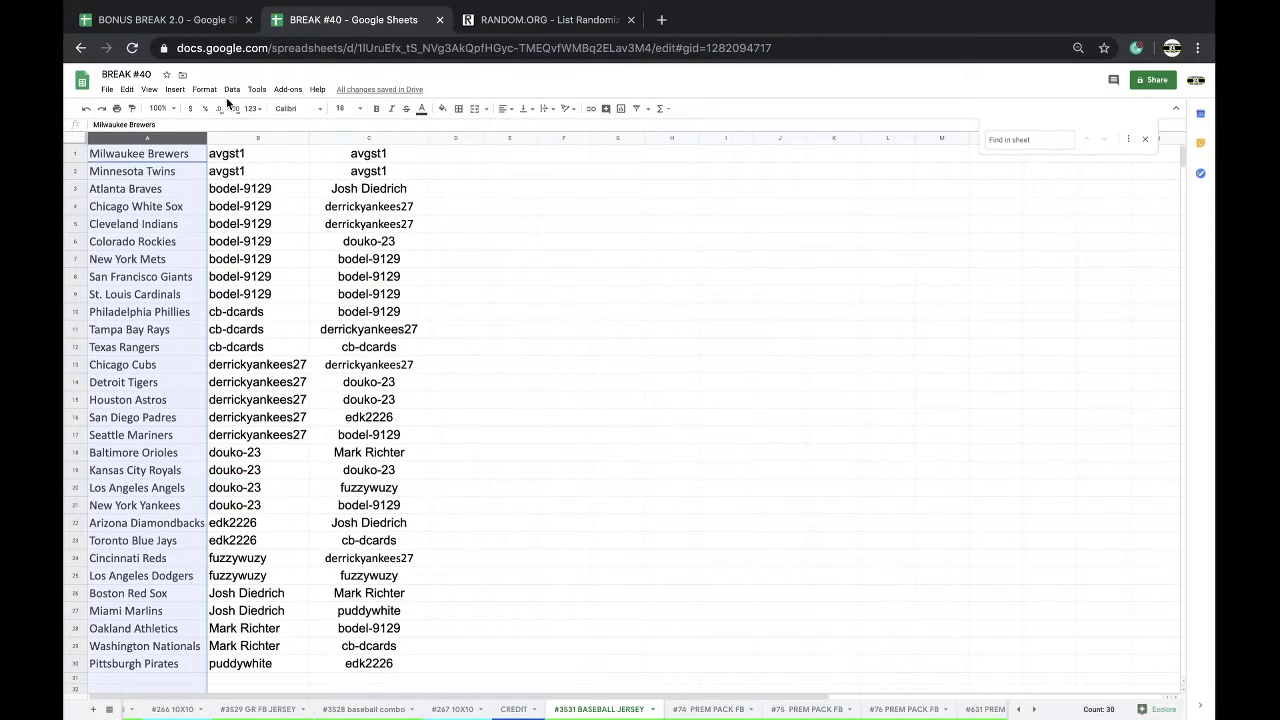
{"action": "left_click", "coordinate": [232, 89]}
{"action": "left_click", "coordinate": [236, 124]}
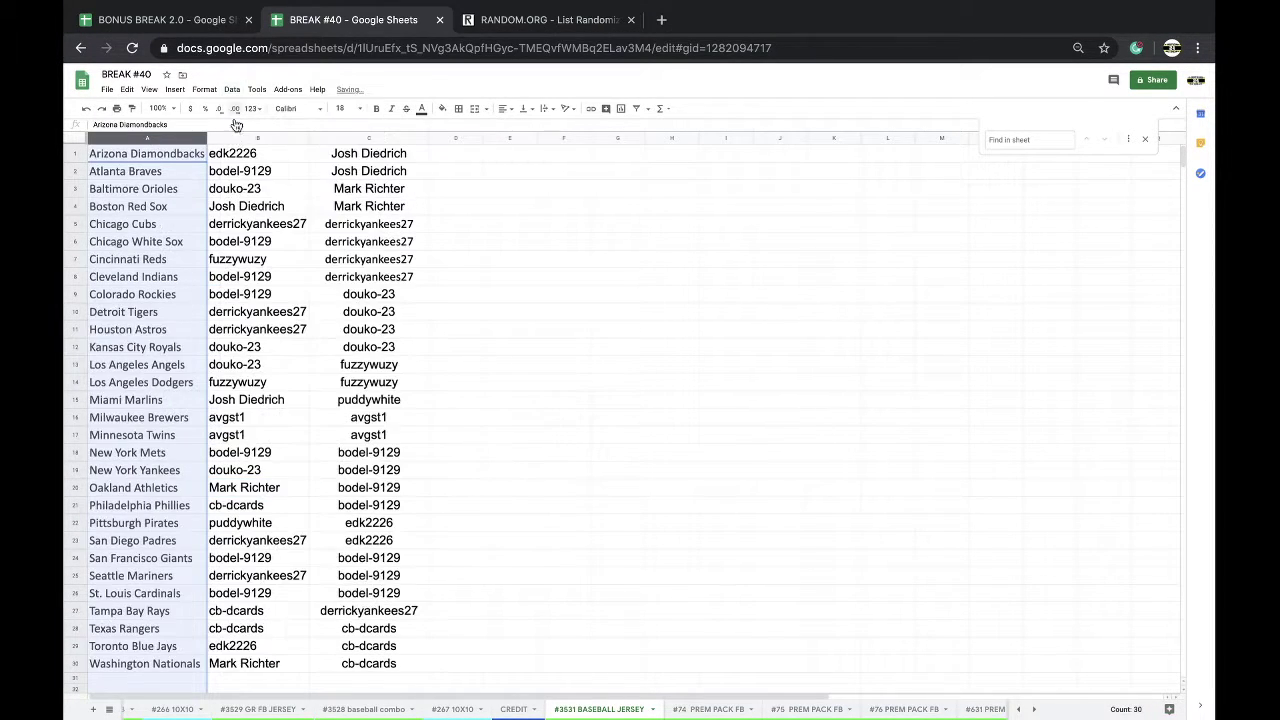
Fill the Cleveland Indians owner cell red and select the column C names for copying
{"action": "left_click", "coordinate": [258, 280]}
{"action": "left_click", "coordinate": [453, 108]}
{"action": "left_click", "coordinate": [461, 160]}
{"action": "left_click", "coordinate": [380, 140]}
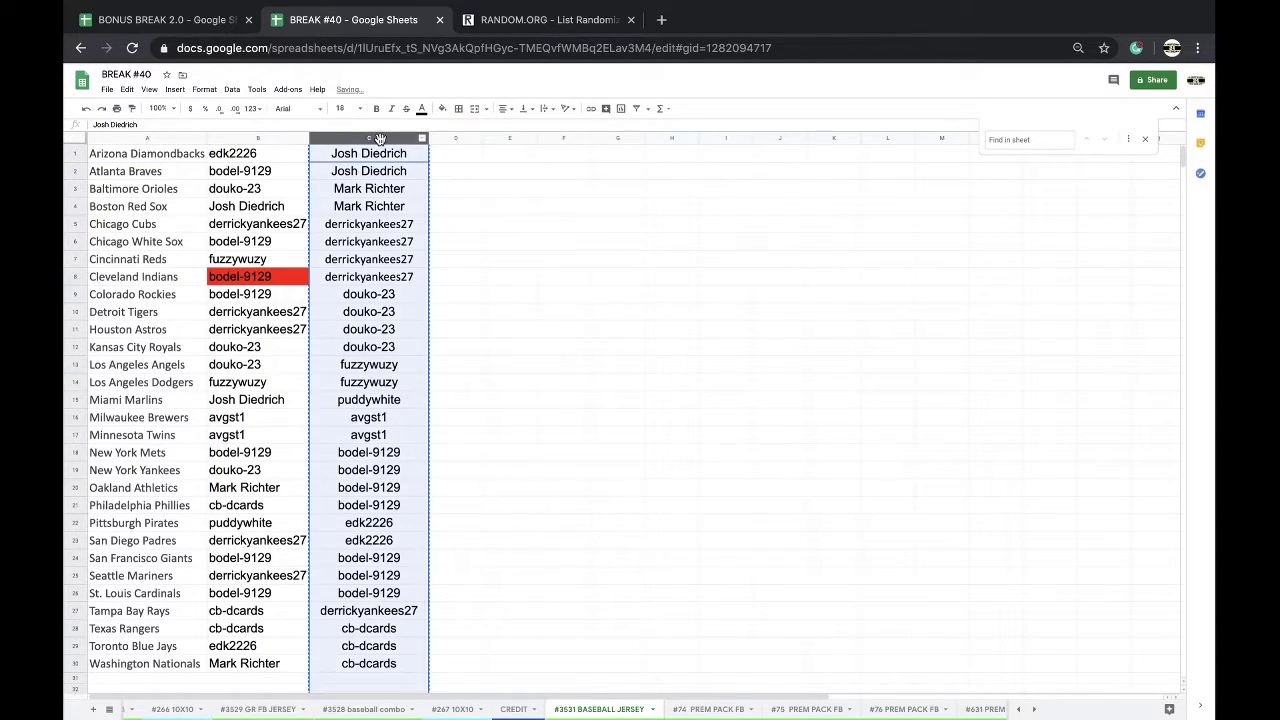
{"action": "scroll", "coordinate": [360, 340], "scroll_direction": "down", "scroll_amount": 2}
{"action": "scroll", "coordinate": [360, 340], "scroll_direction": "up", "scroll_amount": 2}
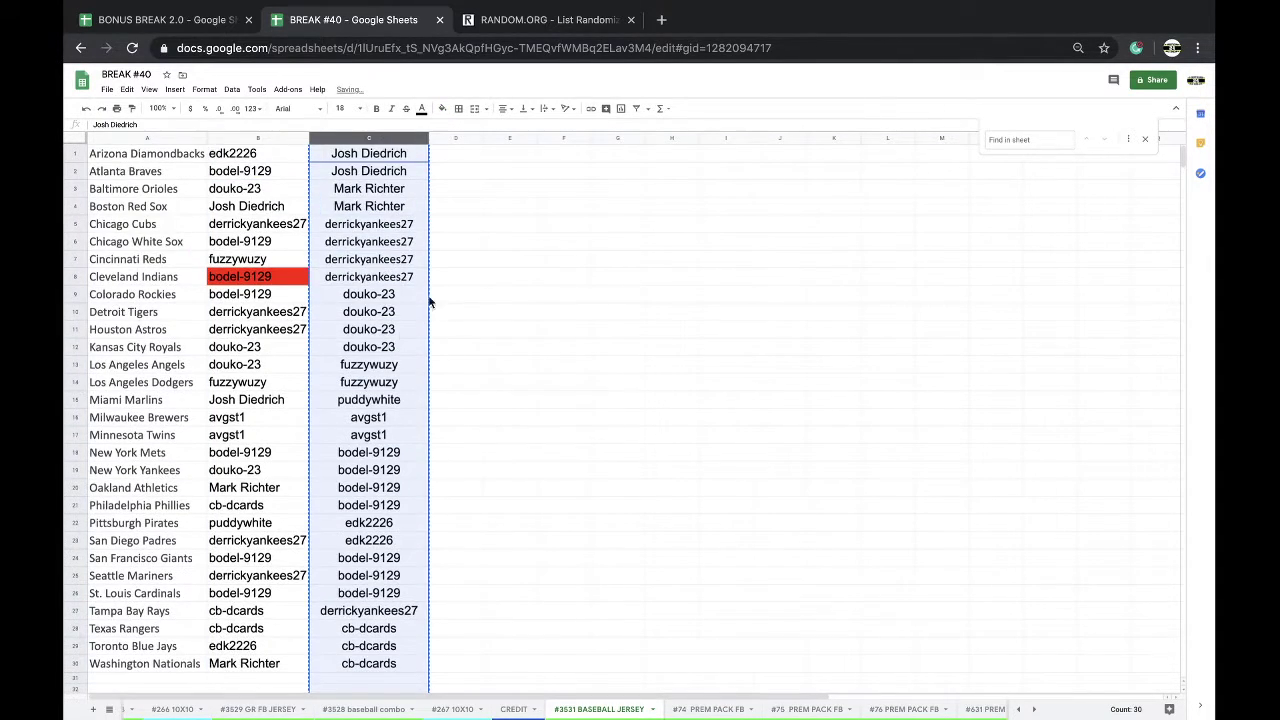
Reload a fresh RANDOM.ORG List Randomizer and paste in the copied column C names
{"action": "left_click", "coordinate": [545, 30]}
{"action": "left_click", "coordinate": [517, 46]}
{"action": "key", "text": "Return"}
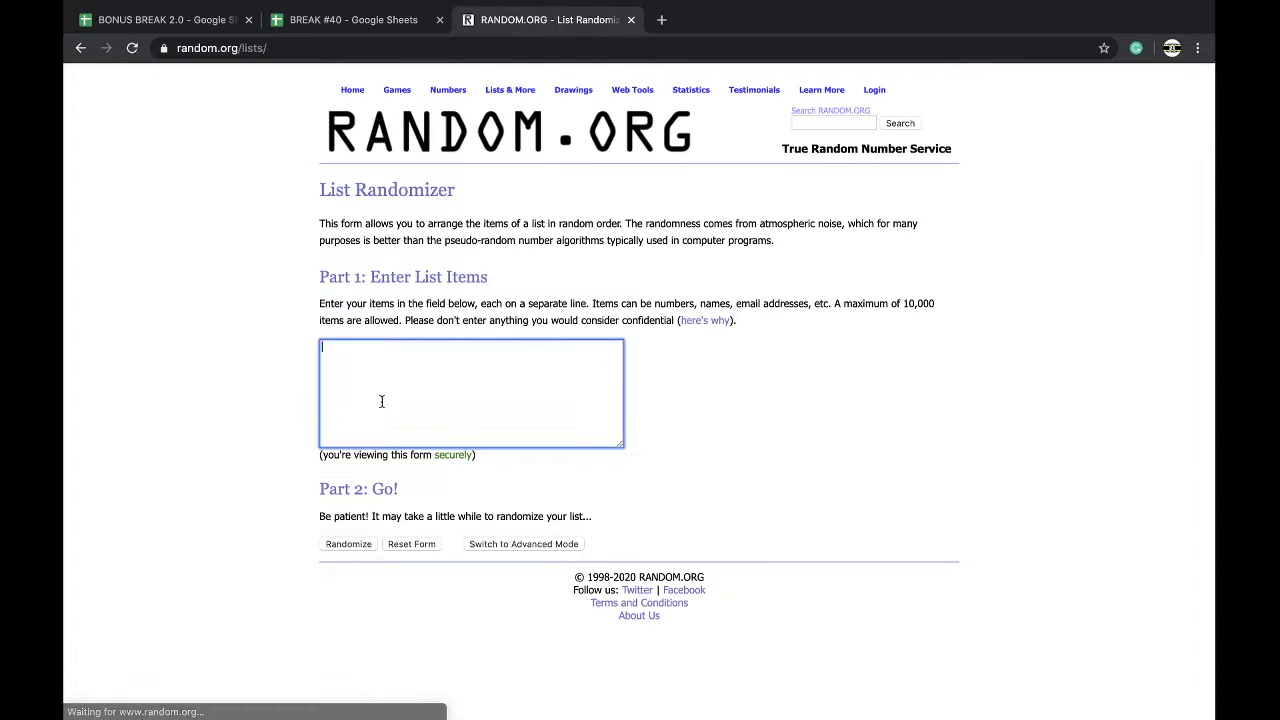
{"action": "key", "text": "ctrl+v"}
Randomize the list five times and select the first name as the winner
{"action": "left_click", "coordinate": [348, 544]}
{"action": "scroll", "coordinate": [341, 620], "scroll_direction": "down", "scroll_amount": 2}
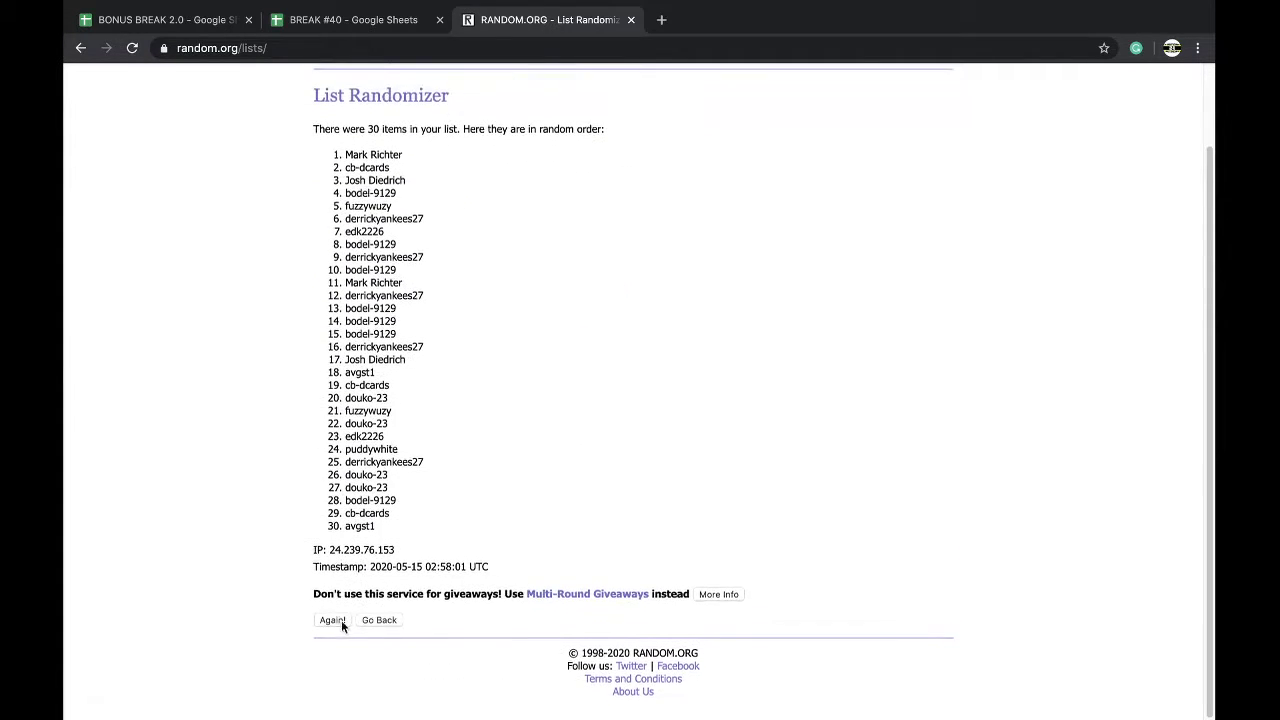
{"action": "left_click", "coordinate": [334, 622]}
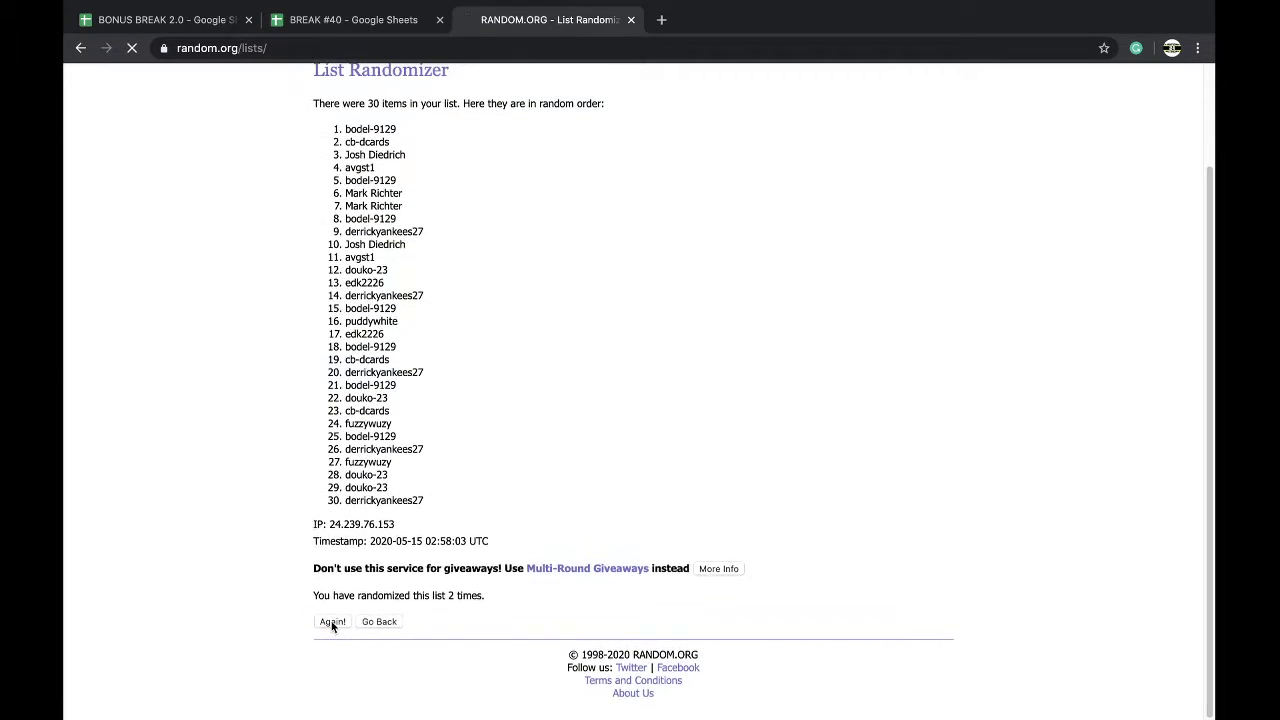
{"action": "left_click", "coordinate": [333, 622]}
{"action": "left_click", "coordinate": [333, 622]}
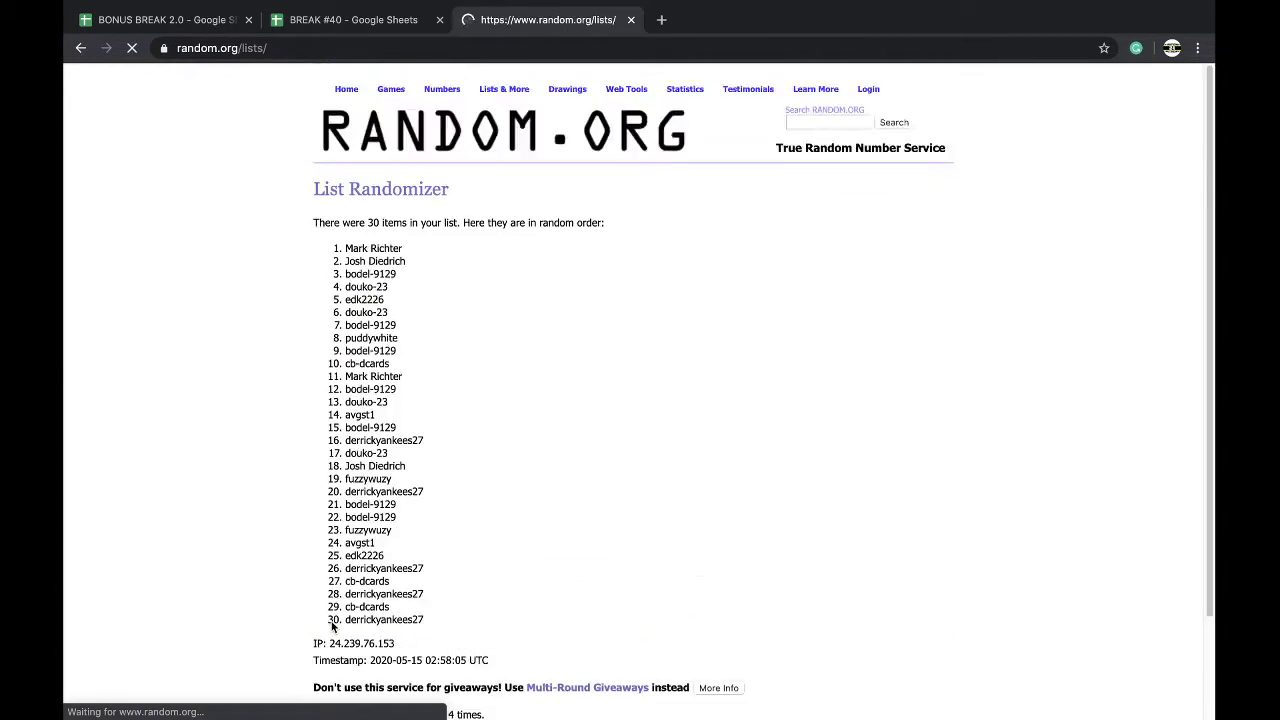
{"action": "left_click", "coordinate": [333, 622]}
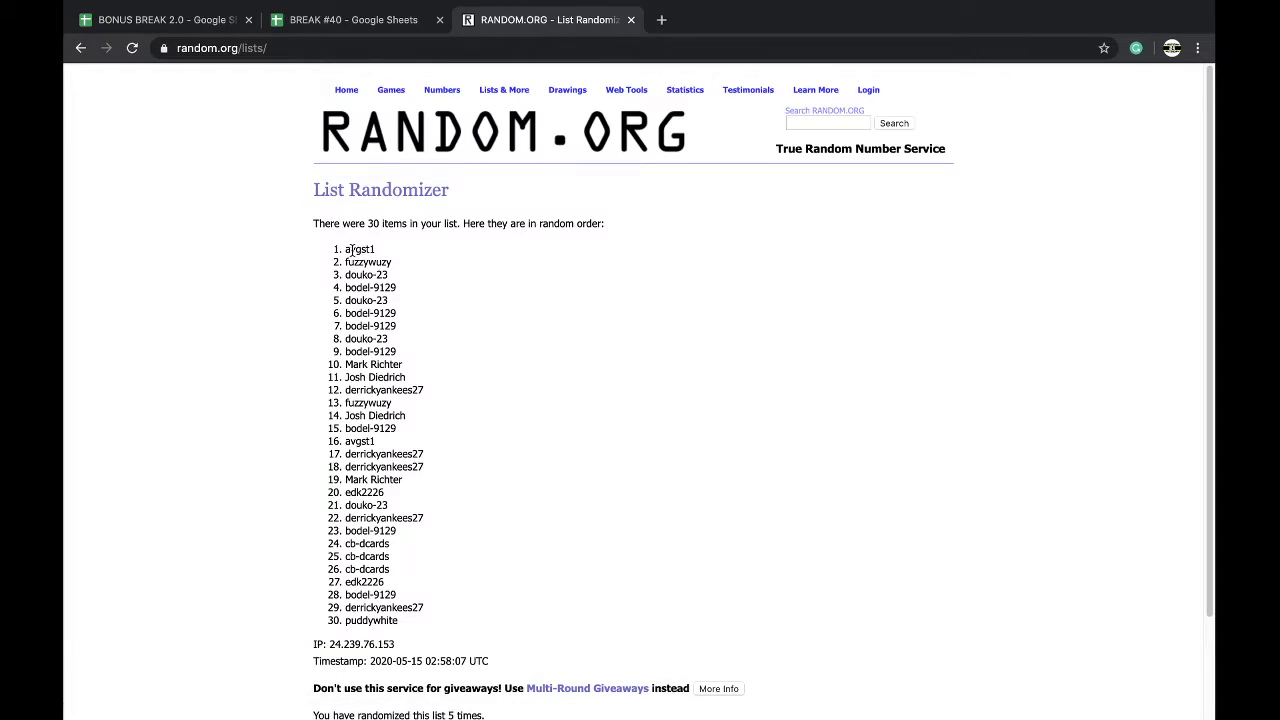
{"action": "double_click", "coordinate": [350, 249]}
{"action": "key", "text": "ctrl+c"}
Move the #3531 tab left, then paste winner avgst1 as a plain value beside Chicago White Sox
{"action": "left_click", "coordinate": [366, 27]}
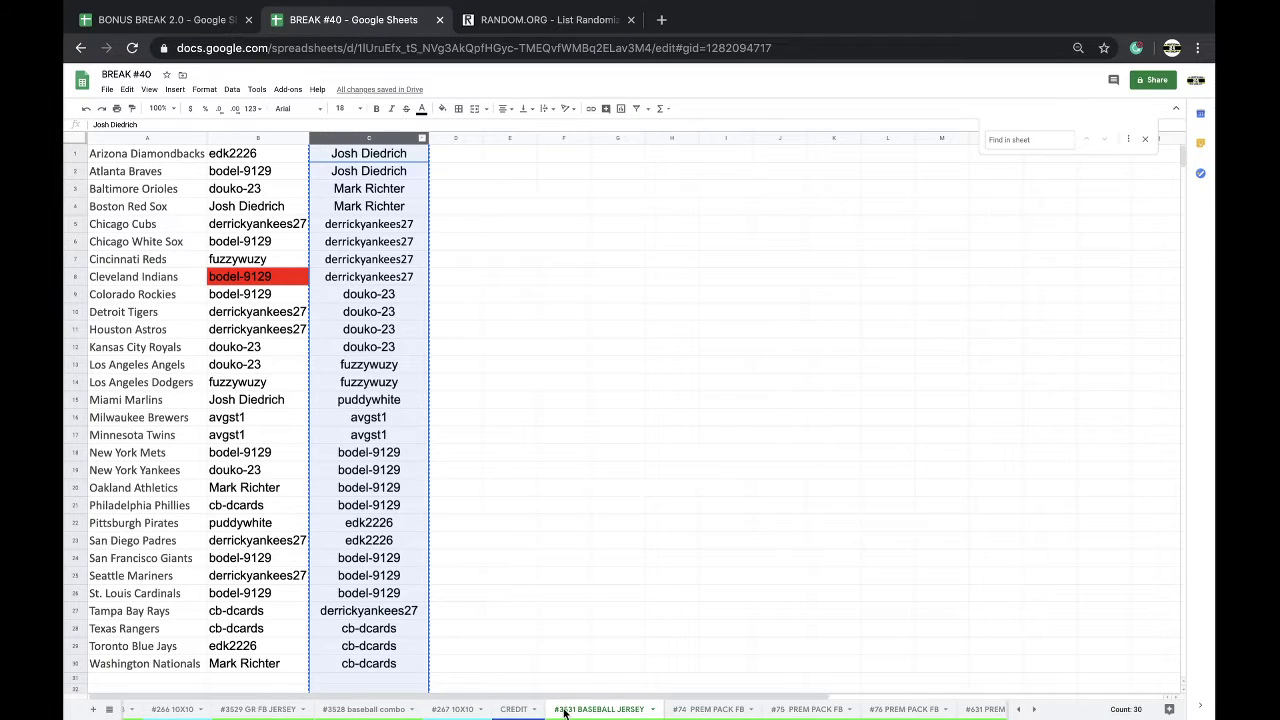
{"action": "left_click_drag", "start_coordinate": [565, 712], "coordinate": [440, 710]}
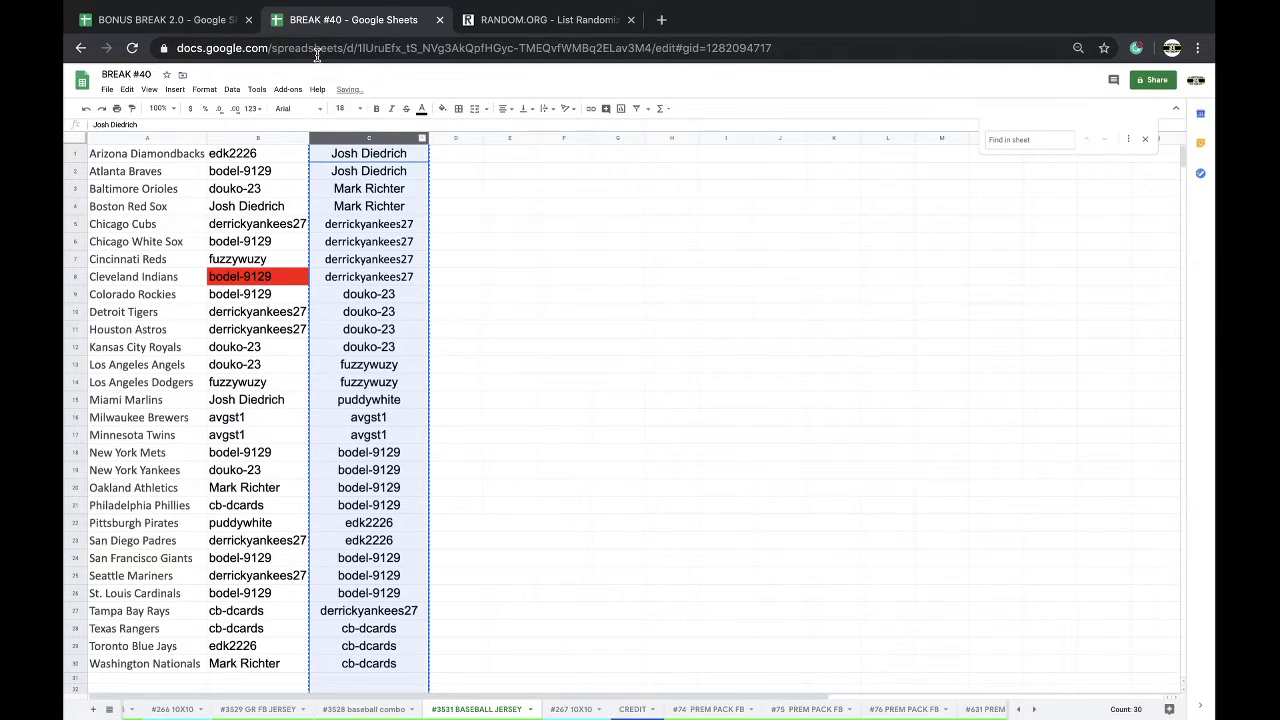
{"action": "left_click", "coordinate": [165, 20]}
{"action": "left_click", "coordinate": [325, 241]}
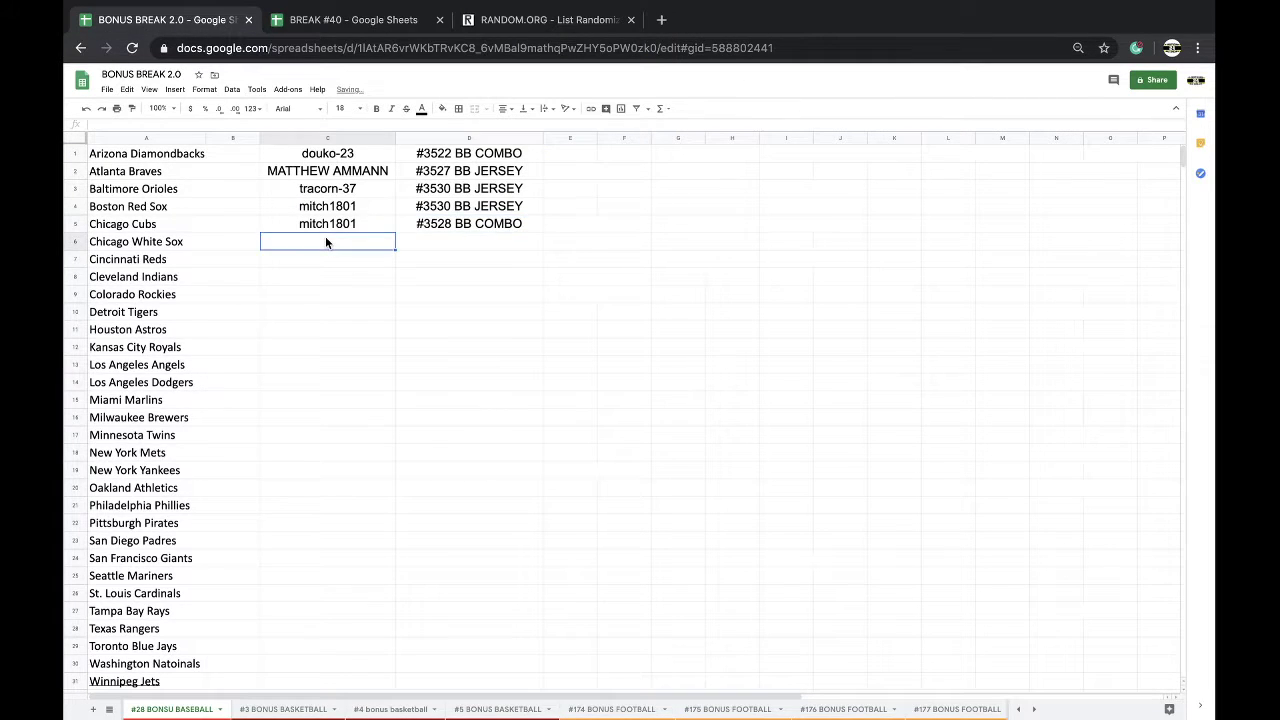
{"action": "key", "text": "ctrl+v"}
{"action": "left_click", "coordinate": [445, 298]}
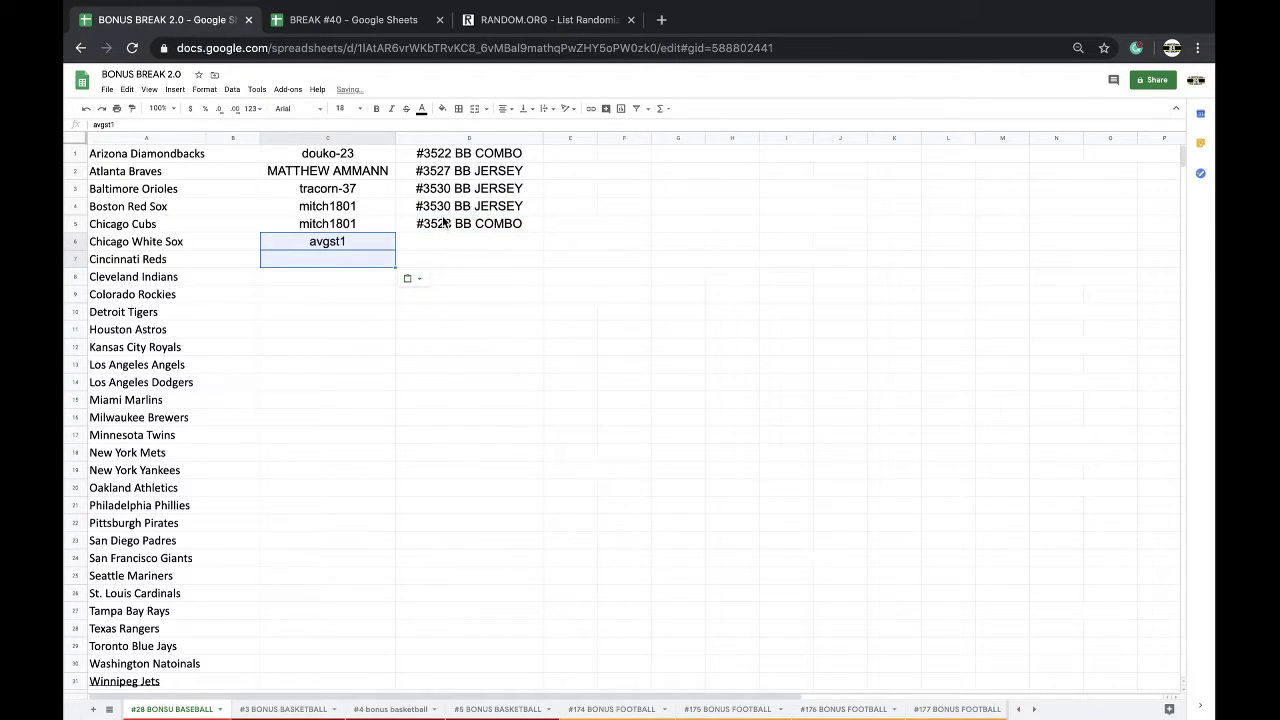
{"action": "left_click", "coordinate": [445, 210]}
Copy the D4 prize entry into D6 and begin changing its break number
{"action": "key", "text": "ctrl+c"}
{"action": "left_click", "coordinate": [432, 246]}
{"action": "key", "text": "ctrl+v"}
{"action": "double_click", "coordinate": [447, 241]}
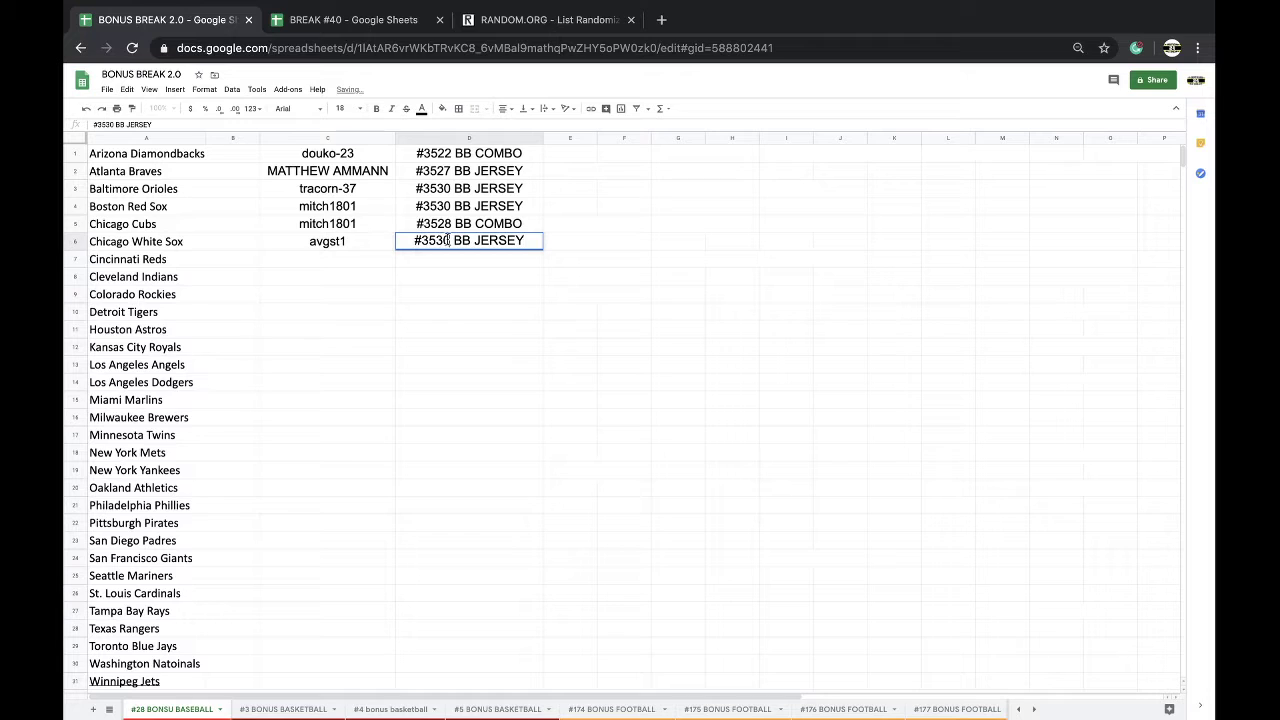
{"action": "key", "text": "BackSpace"}
Finish the D6 prize as #3531, then open BREAK #40's #74 PREM PACK FB sheet
{"action": "type", "text": "1"}
{"action": "left_click", "coordinate": [355, 19]}
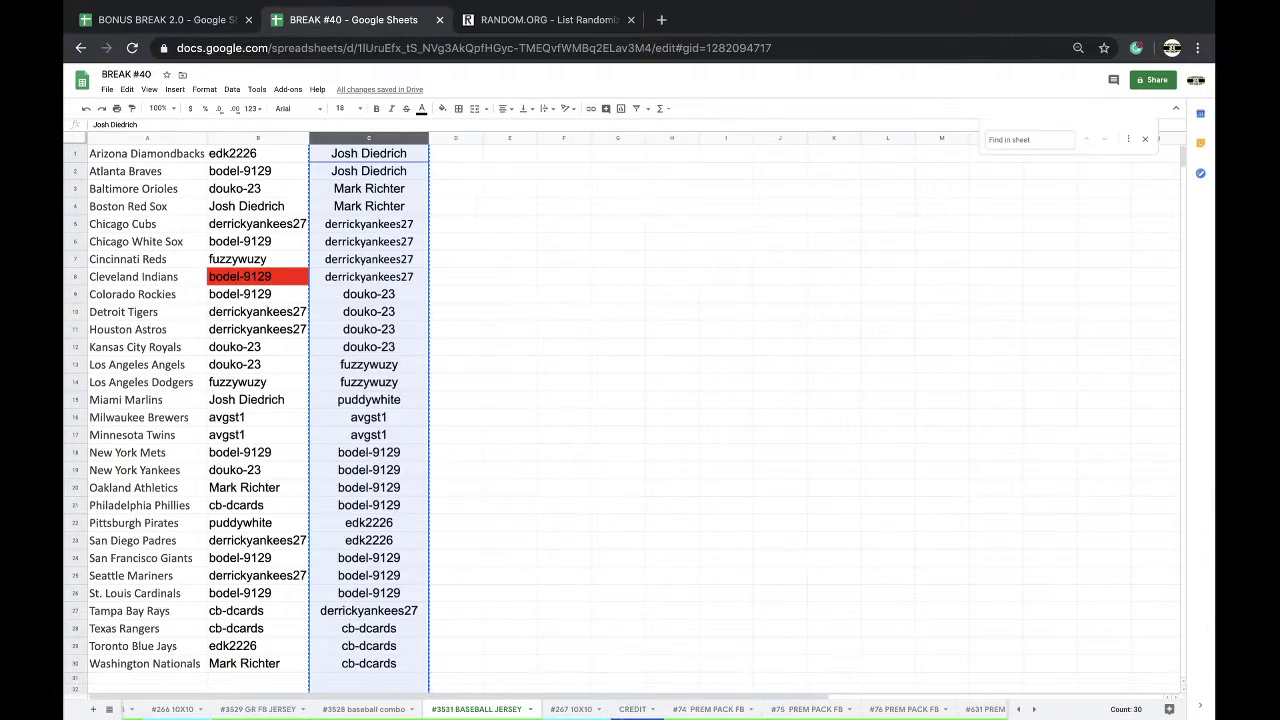
{"action": "left_click", "coordinate": [690, 711]}
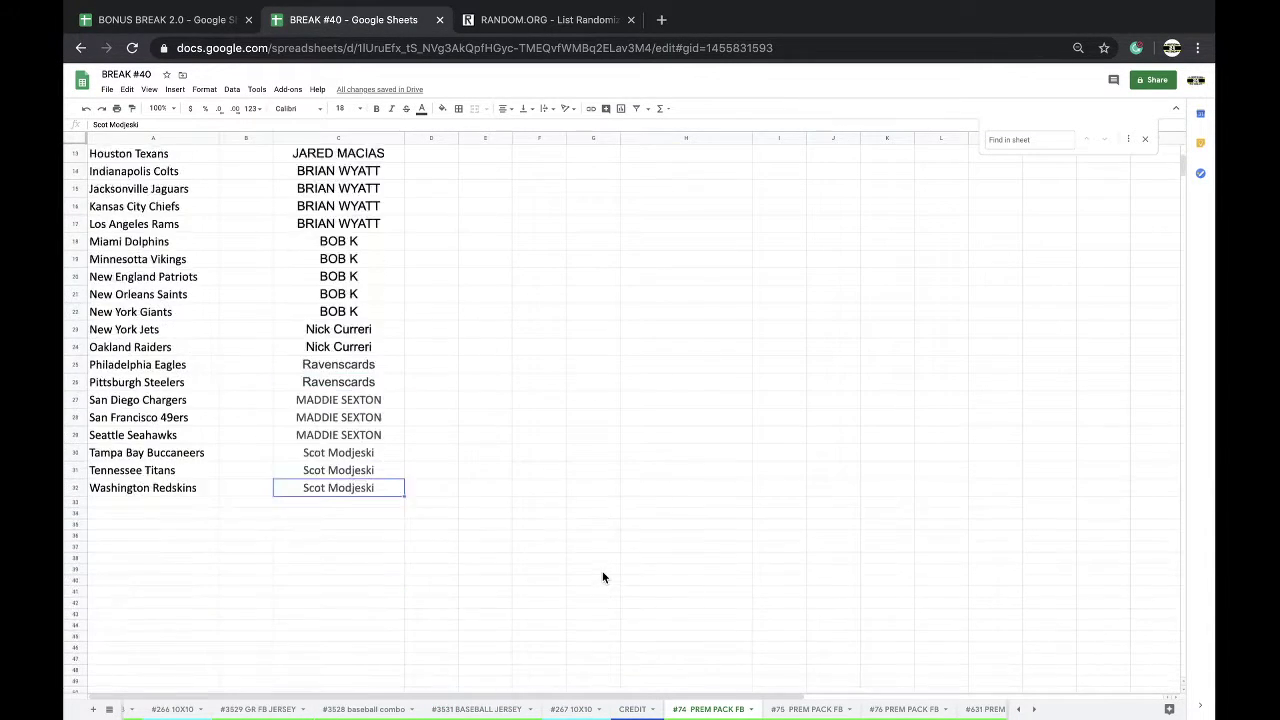